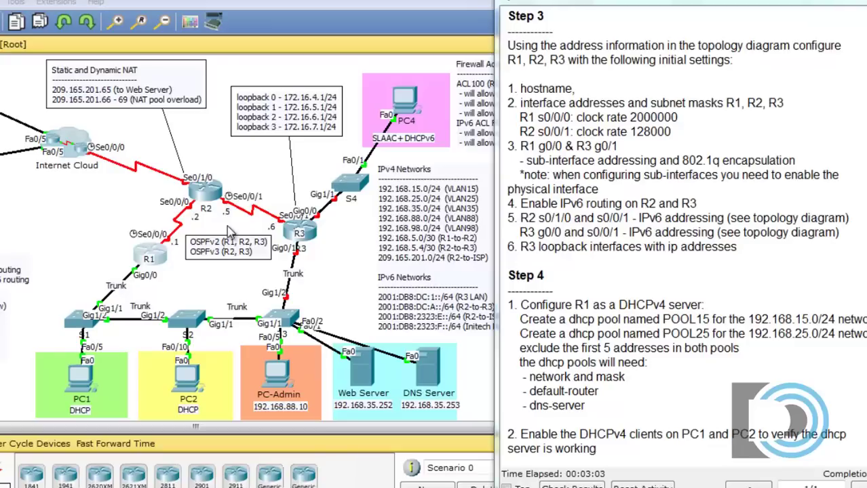
- Open router R2's command line, enter global configuration mode and set the hostname to R2
{"action": "left_click", "coordinate": [205, 196]}
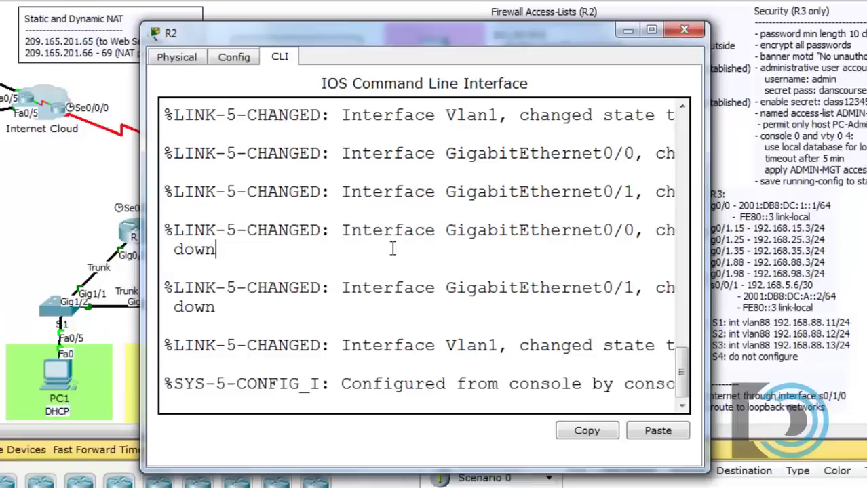
{"action": "key", "text": "Return"}
{"action": "type", "text": "en"}
{"action": "key", "text": "Return"}
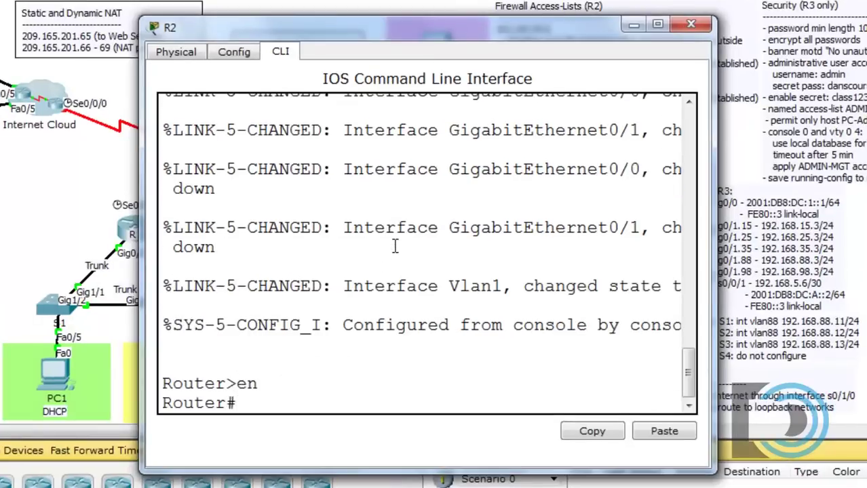
{"action": "type", "text": "conf t"}
{"action": "key", "text": "Return"}
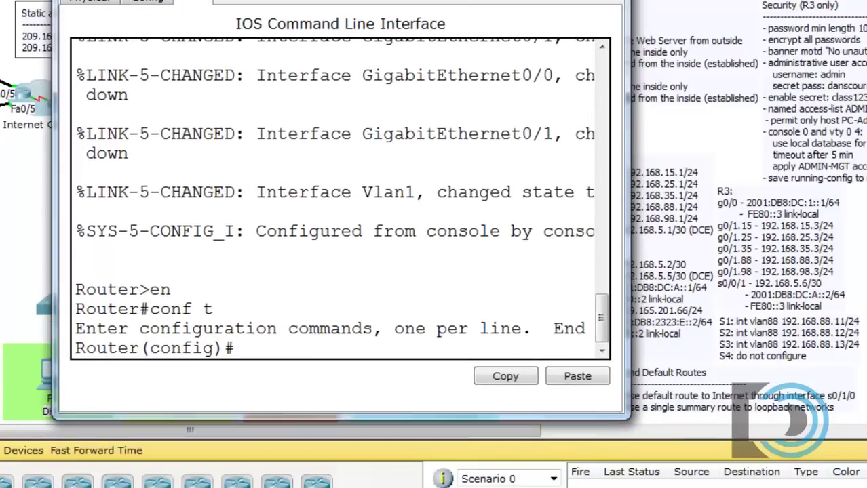
{"action": "type", "text": "hostname"}
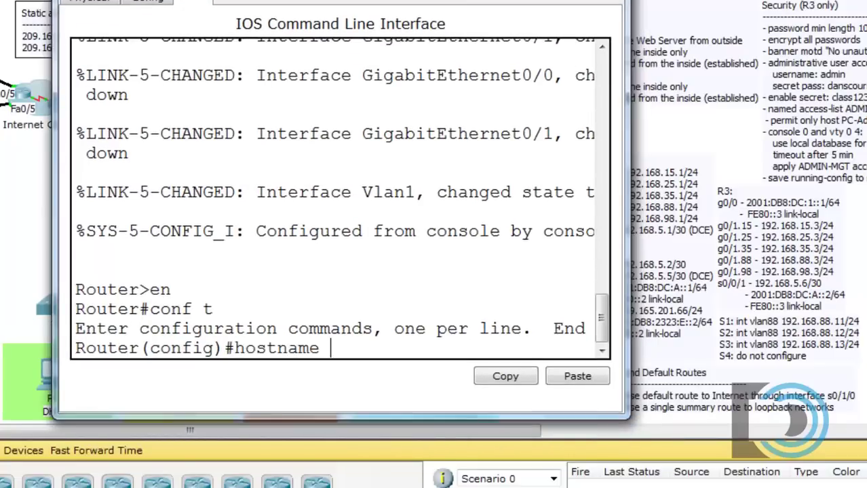
{"action": "type", "text": " R2"}
{"action": "key", "text": "Return"}
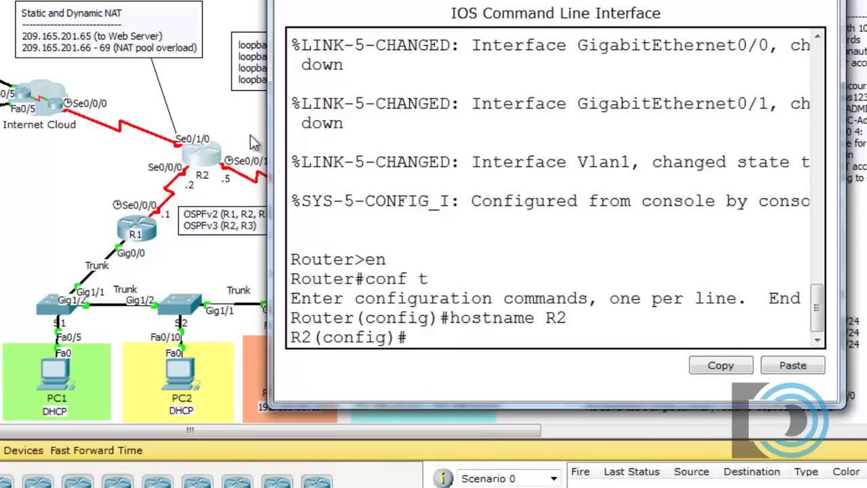
- Assign IP address 192.168.5.2 with mask 255.255.255.252 to R2's interface s0/0/0, following the topology's address list
{"action": "left_click_drag", "start_coordinate": [444, 0], "coordinate": [428, 387]}
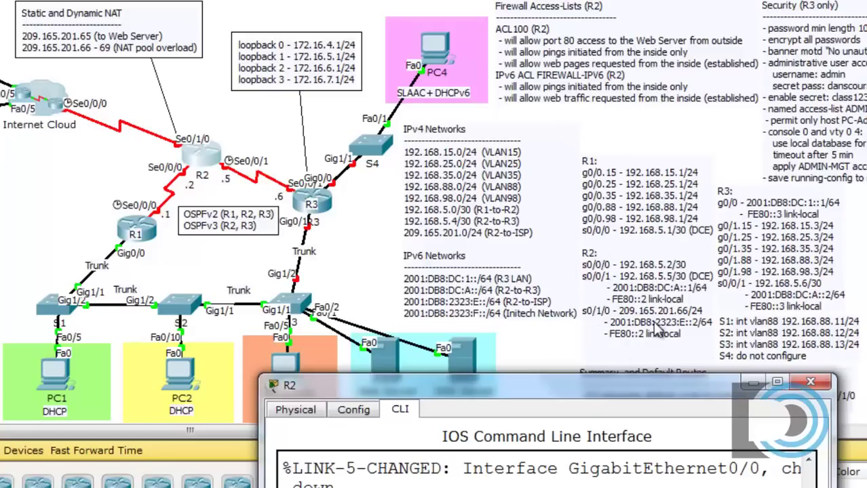
{"action": "left_click_drag", "start_coordinate": [642, 384], "coordinate": [621, 0]}
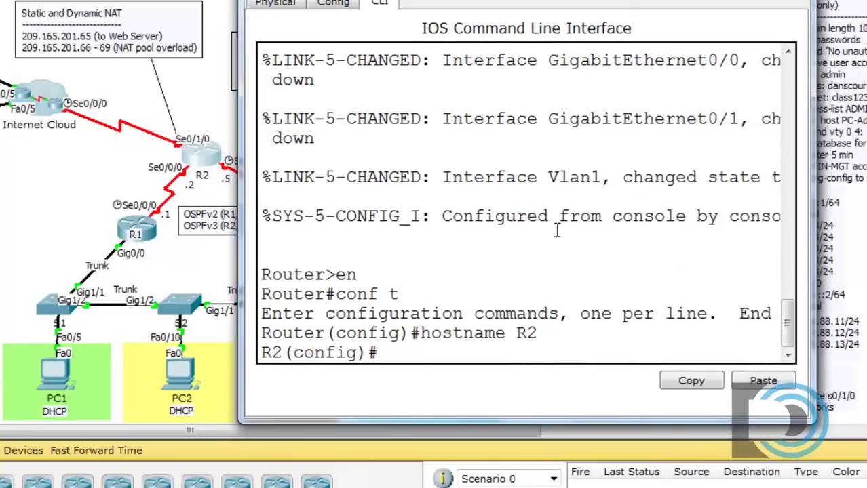
{"action": "type", "text": "int s0/0/0"}
{"action": "key", "text": "Return"}
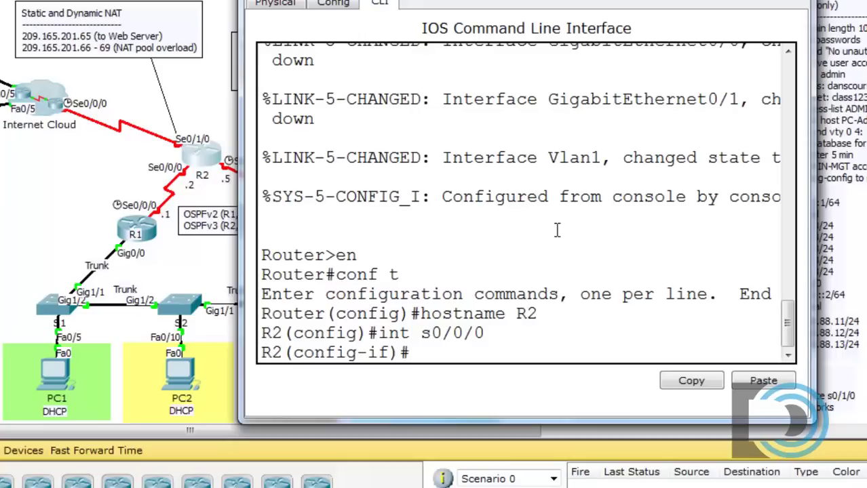
{"action": "type", "text": "ip address 192.168"}
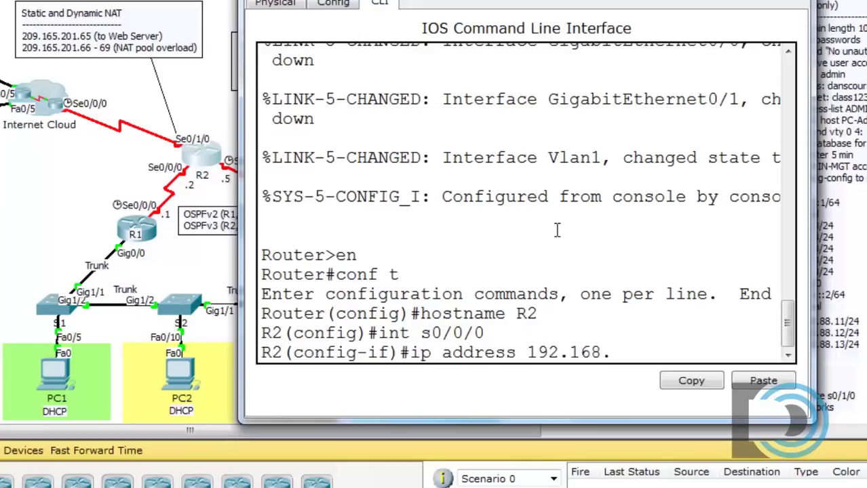
{"action": "type", "text": ".5.2 255/"}
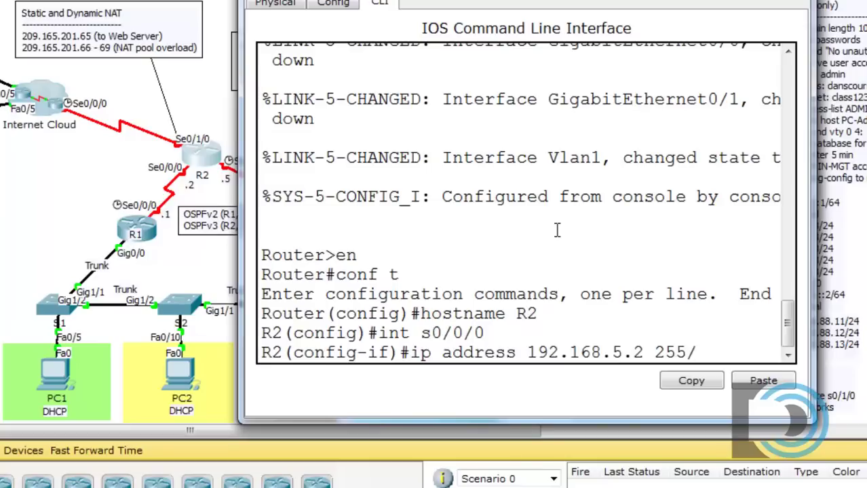
{"action": "key", "text": "BackSpace"}
{"action": "type", "text": ".255.25.2"}
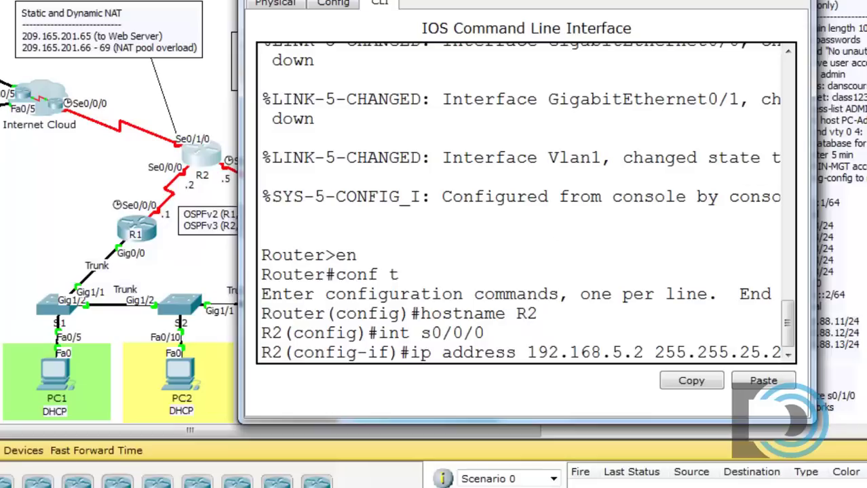
{"action": "left_click_drag", "start_coordinate": [813, 177], "coordinate": [866, 178]}
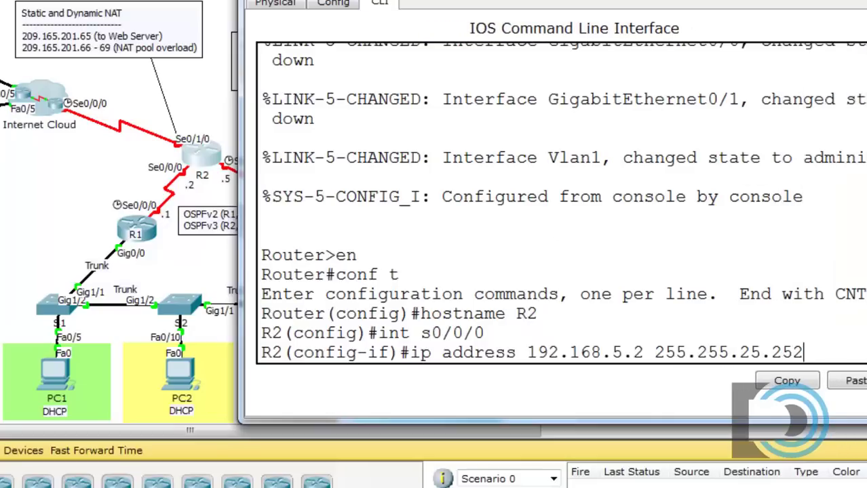
{"action": "type", "text": "5"}
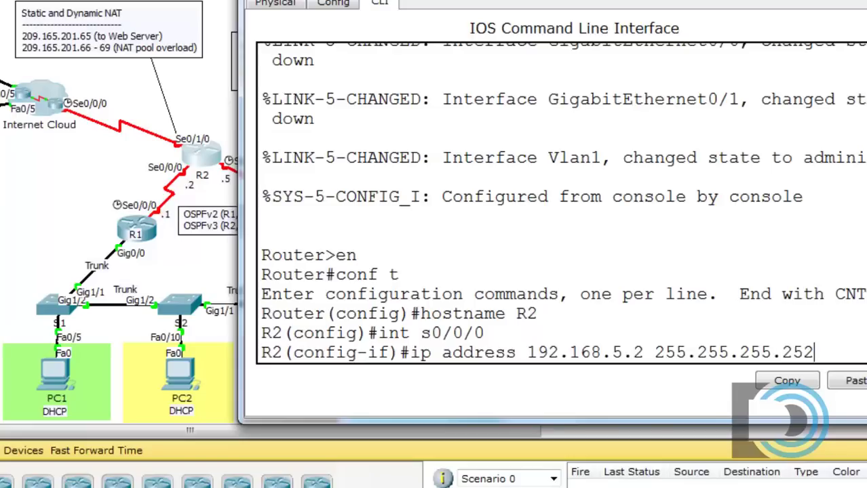
{"action": "key", "text": "Return"}
- Enable interface s0/0/0 on R2 with no shut
{"action": "type", "text": "no shut"}
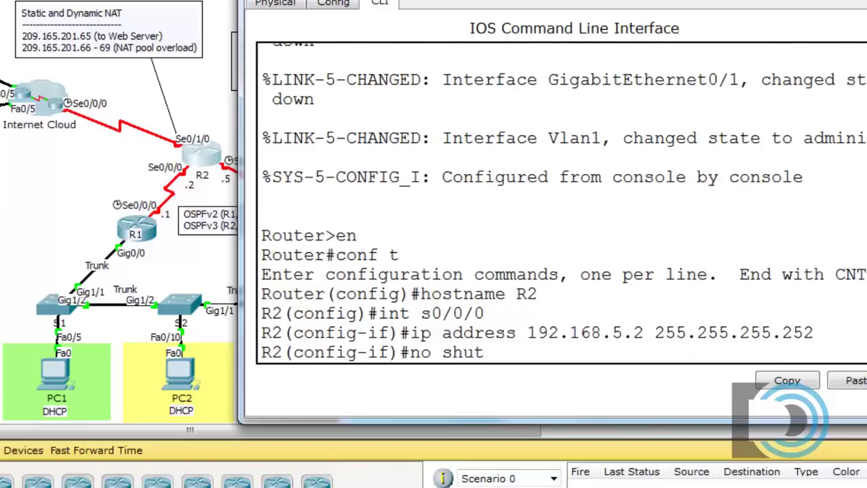
{"action": "key", "text": "Return"}
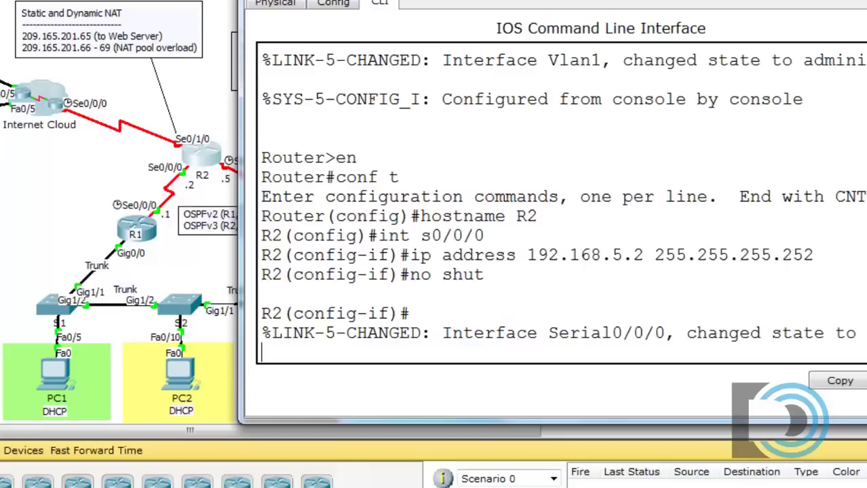
{"action": "key", "text": "Return"}
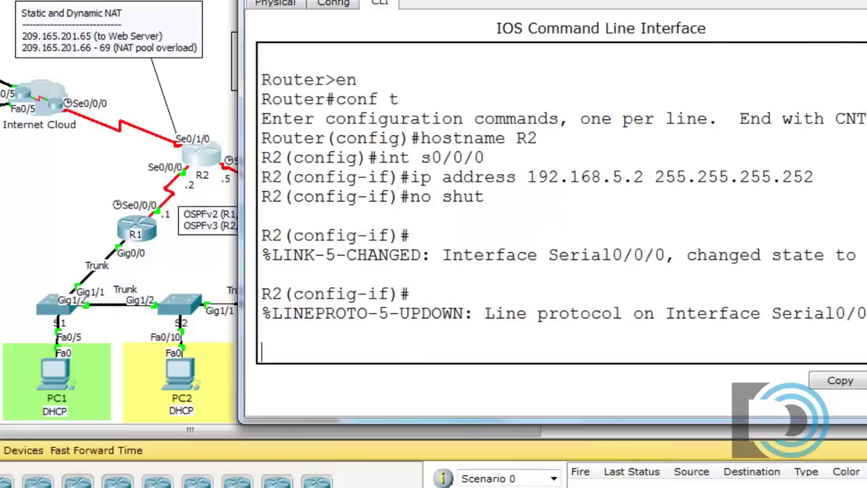
{"action": "key", "text": "Return"}
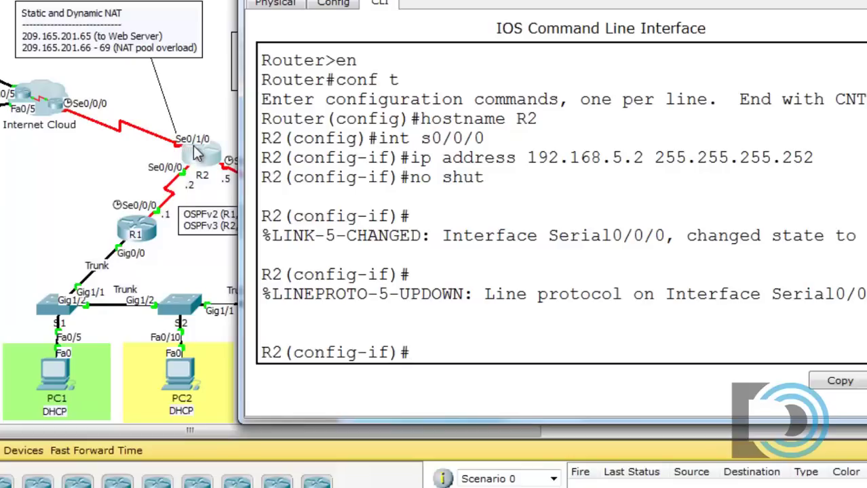
- Assign IP address 209.165.201.66 with mask 255.255.255.0 to R2's interface s0/1/0
{"action": "type", "text": "s"}
{"action": "key", "text": "BackSpace"}
{"action": "type", "text": "int s0/1"}
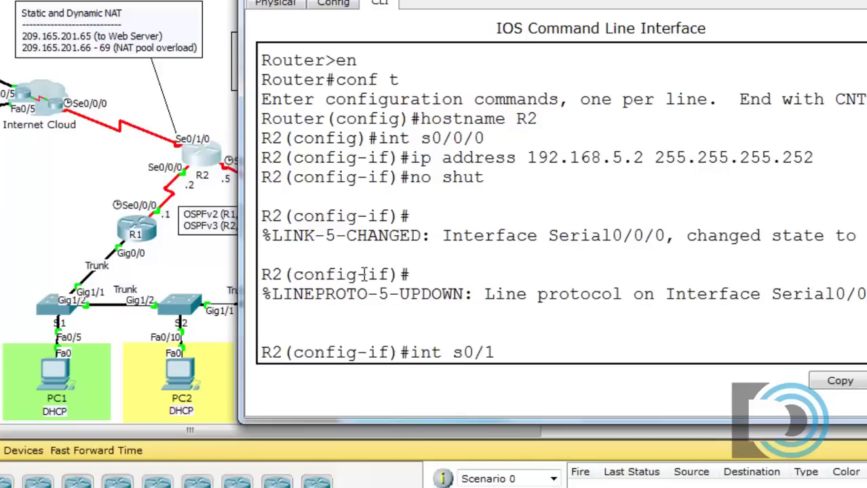
{"action": "type", "text": "/0"}
{"action": "key", "text": "Return"}
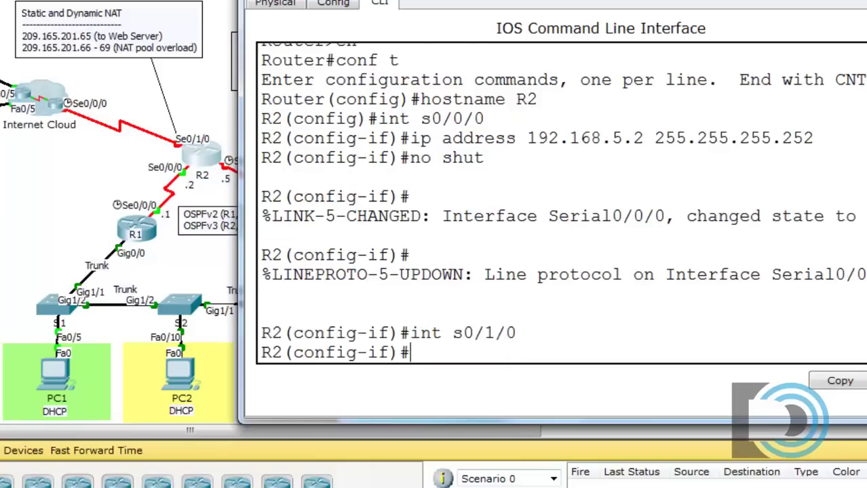
{"action": "left_click_drag", "start_coordinate": [668, 0], "coordinate": [701, 343]}
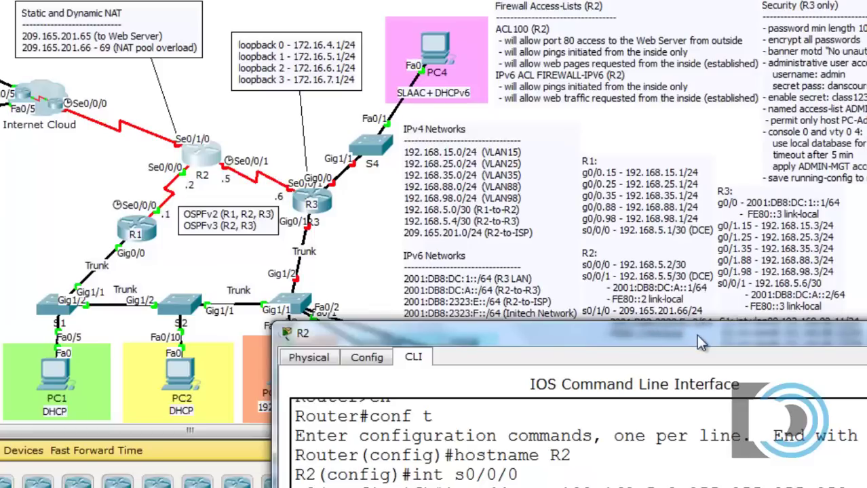
{"action": "left_click_drag", "start_coordinate": [701, 339], "coordinate": [395, 5]}
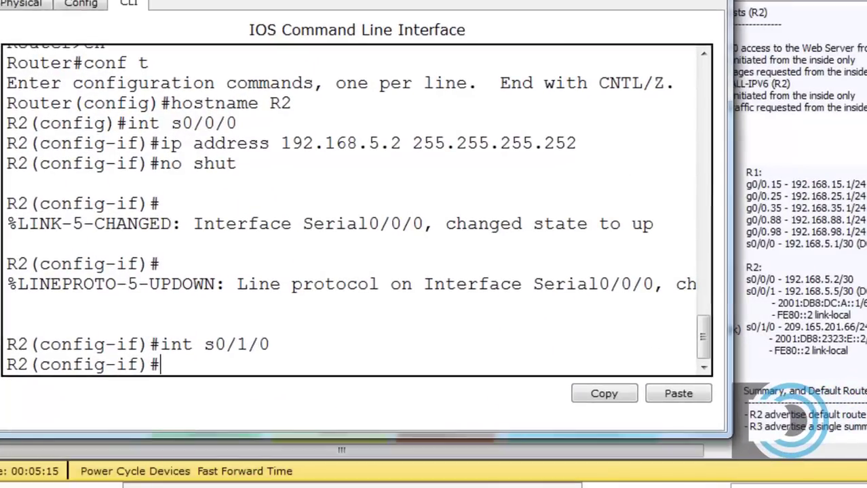
{"action": "type", "text": "ip addre"}
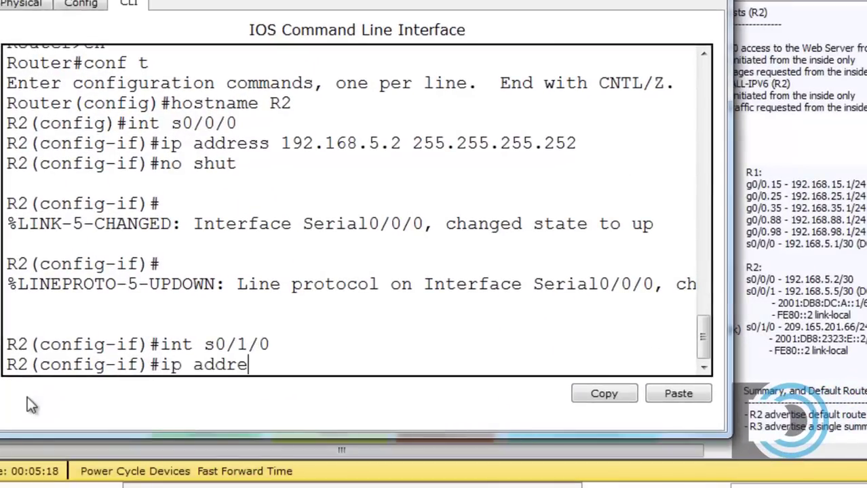
{"action": "type", "text": "ss 209.165."}
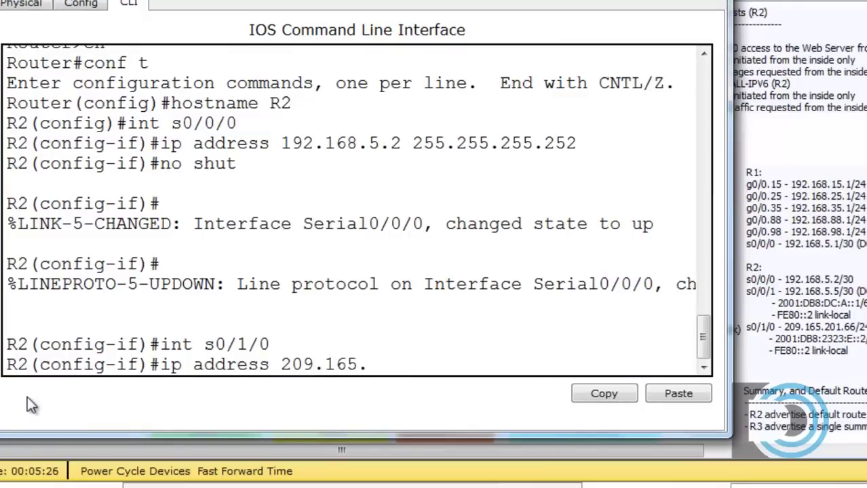
{"action": "type", "text": "201.66"}
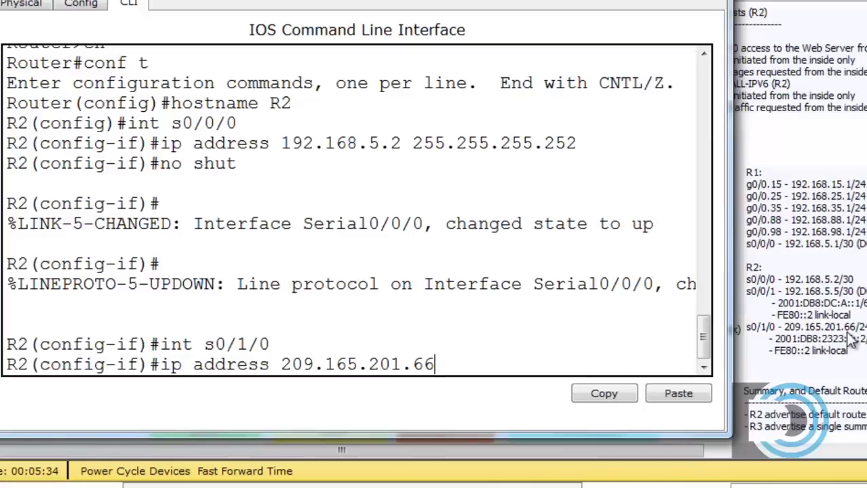
{"action": "type", "text": "255.255.255"}
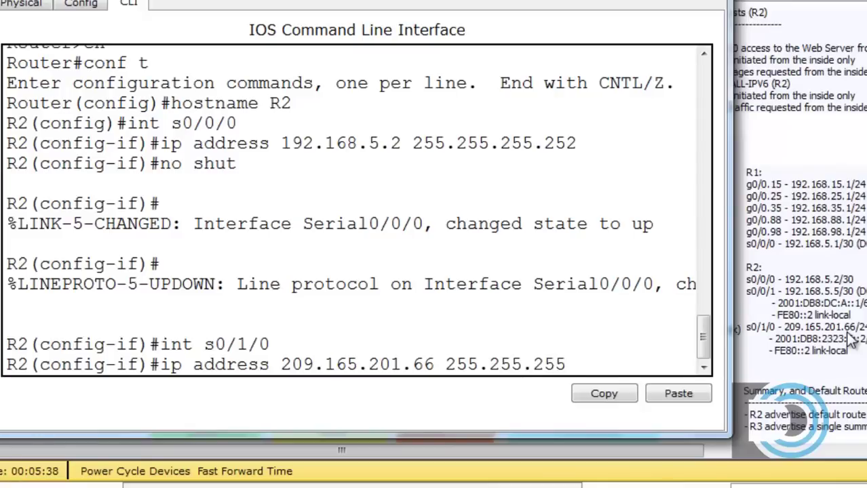
{"action": "type", "text": ".0"}
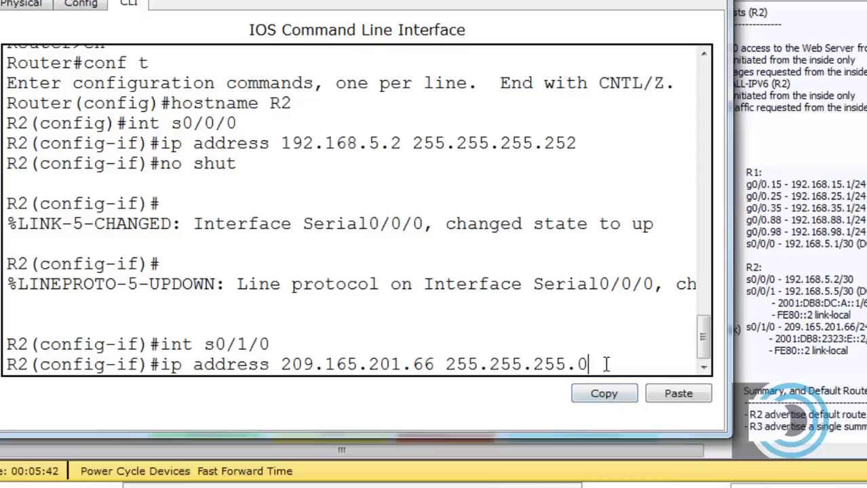
{"action": "key", "text": "Return"}
- Enable interface s0/1/0 on R2 with no shut and check its link to the Internet Cloud in the topology
{"action": "type", "text": "nfig-if)#n"}
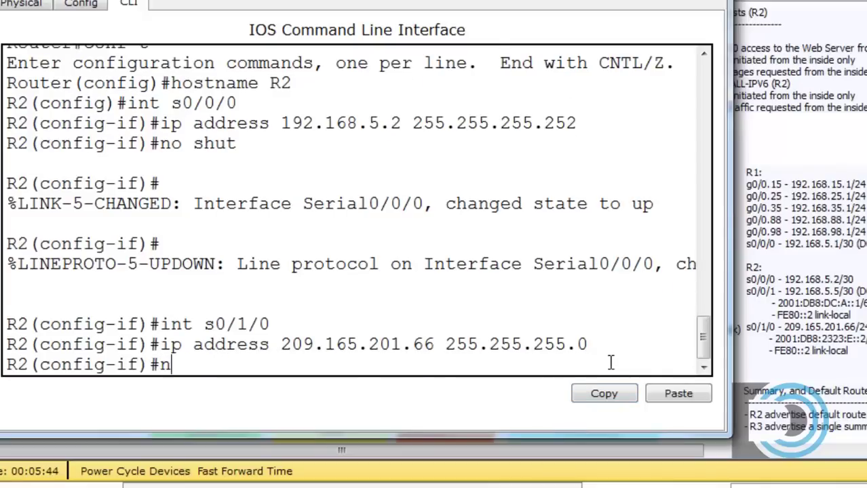
{"action": "type", "text": "o shut"}
{"action": "key", "text": "Return"}
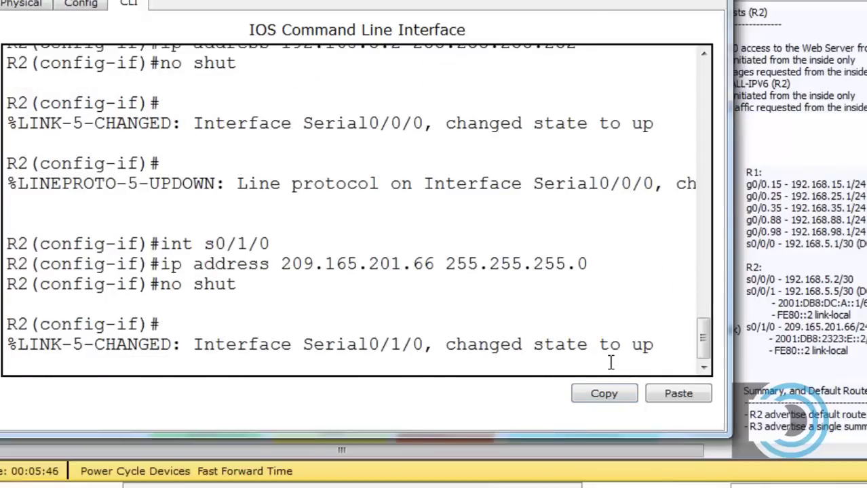
{"action": "left_click_drag", "start_coordinate": [462, 0], "coordinate": [672, 248]}
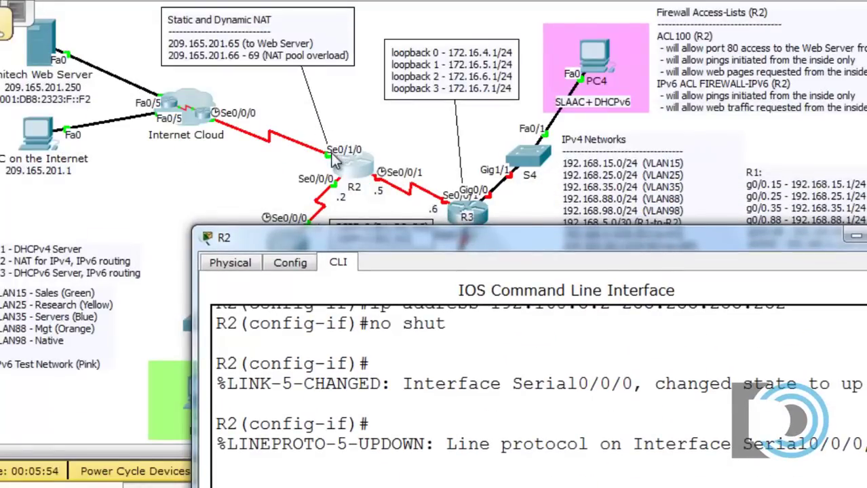
{"action": "type", "text": "int s0/1/0 ip address 209.165.201.66 255.255.255.0 no shut"}
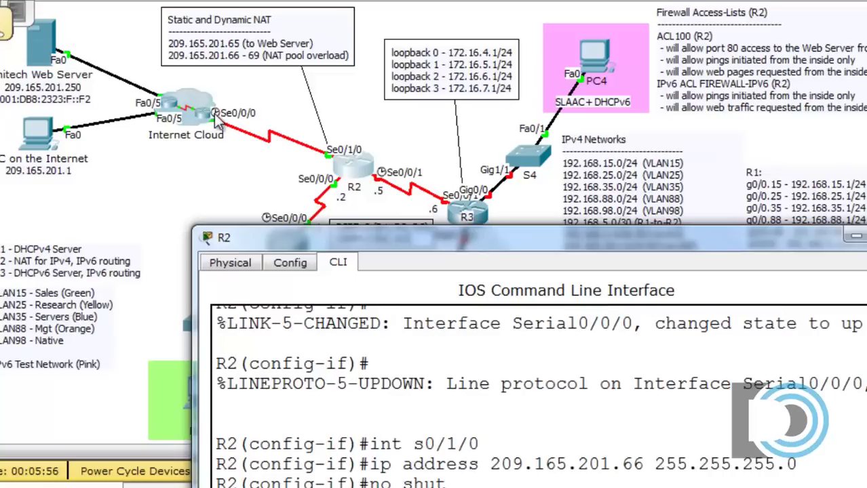
{"action": "left_click_drag", "start_coordinate": [402, 244], "coordinate": [394, 1]}
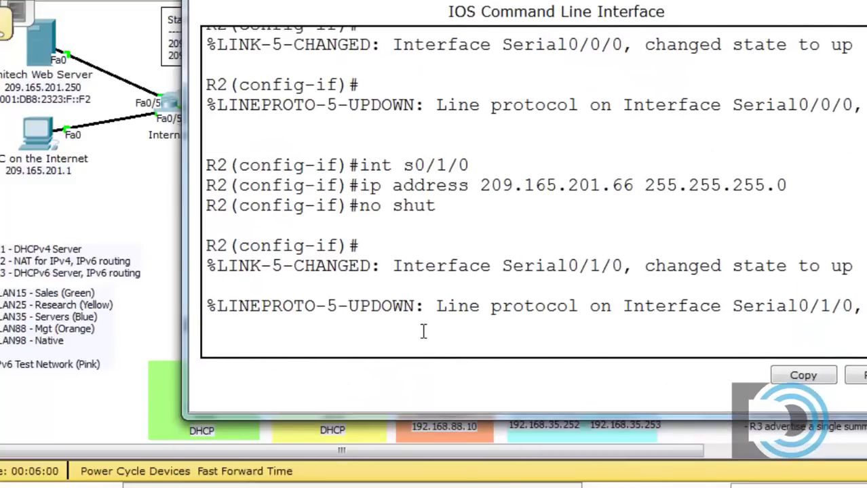
{"action": "key", "text": "Return"}
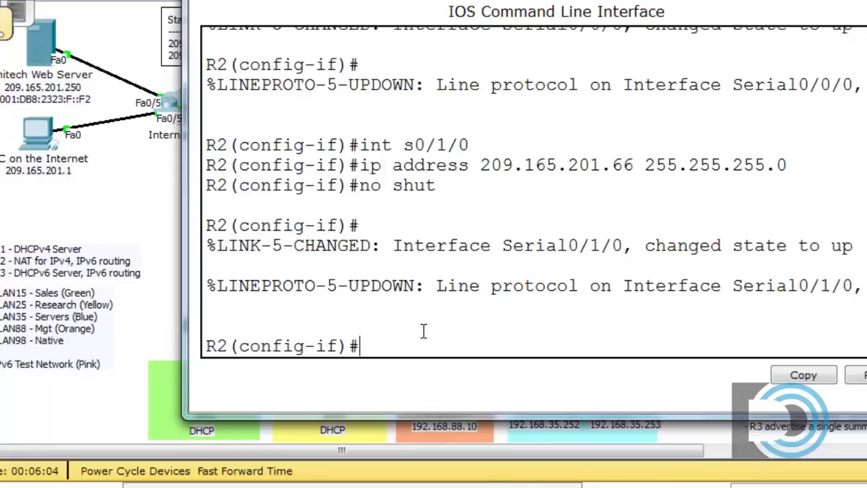
- Leave configuration mode and run show controllers s0/1/0 on R2, comparing the interface's DCE/DTE cable type with the topology diagram
{"action": "key", "text": "ctrl+z"}
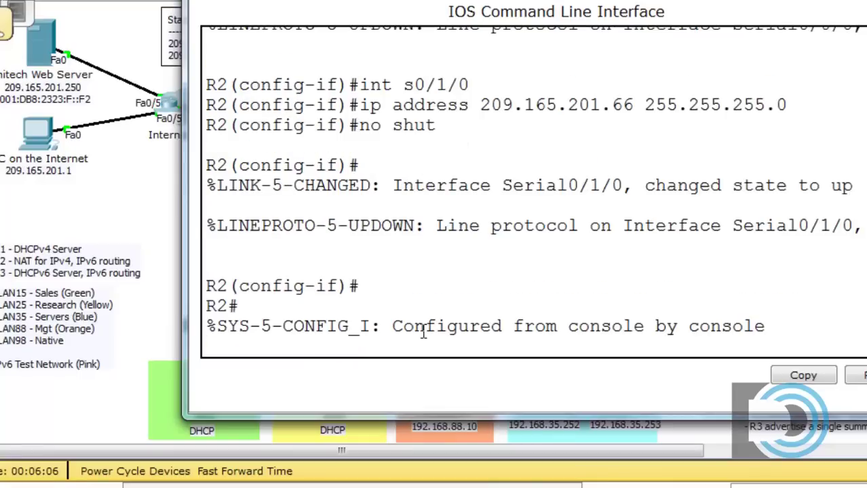
{"action": "key", "text": "Return"}
{"action": "type", "text": "sho w"}
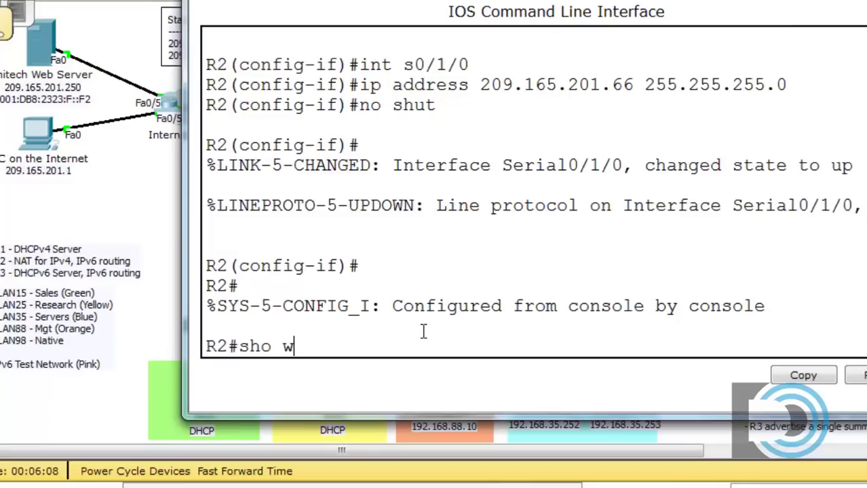
{"action": "key", "text": "BackSpace"}
{"action": "key", "text": "BackSpace"}
{"action": "type", "text": "w controllers"}
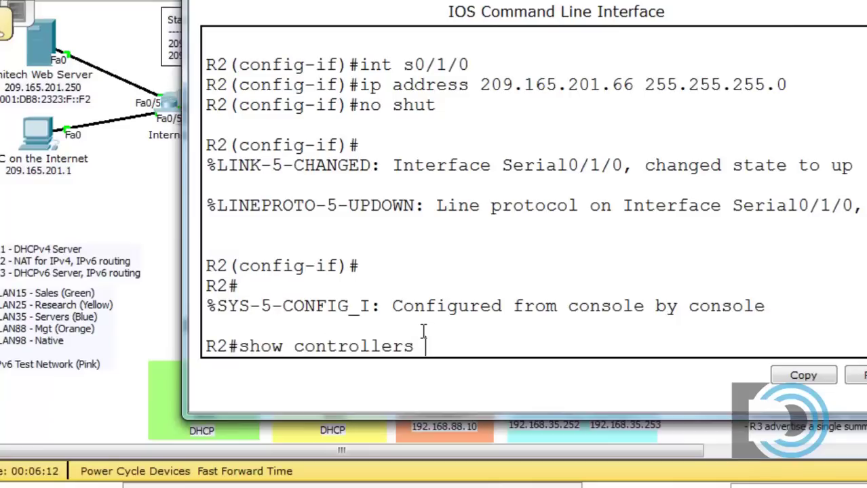
{"action": "type", "text": " s0/1/0"}
{"action": "key", "text": "Return"}
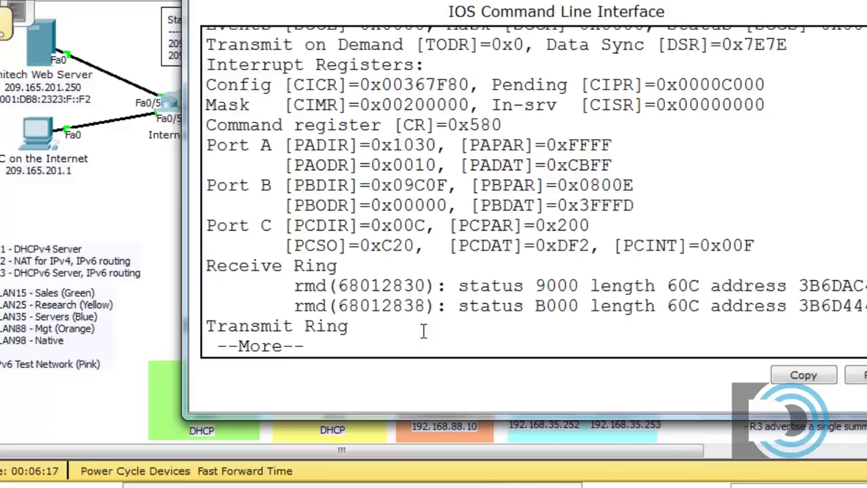
{"action": "scroll", "coordinate": [535, 190], "scroll_direction": "up", "scroll_amount": 3}
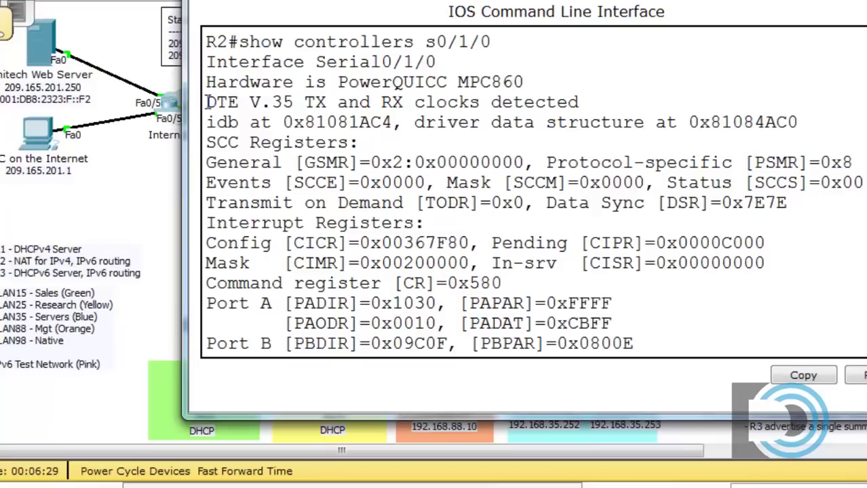
{"action": "left_click_drag", "start_coordinate": [207, 102], "coordinate": [589, 102]}
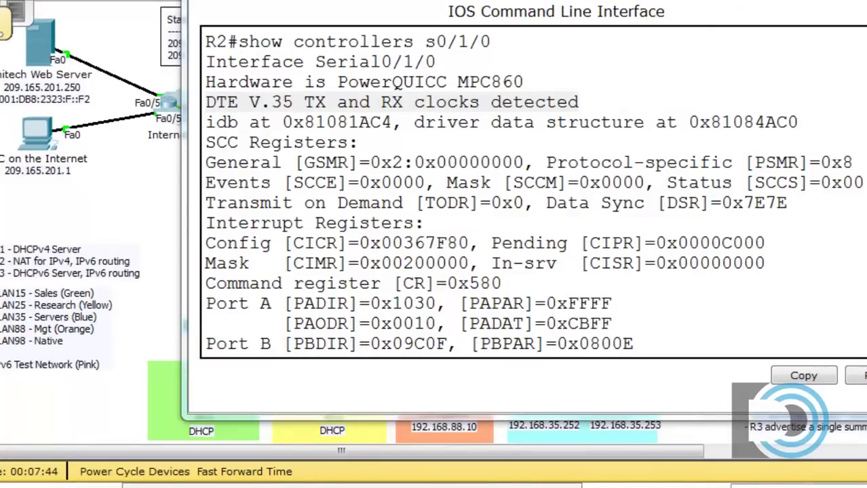
{"action": "left_click_drag", "start_coordinate": [682, 0], "coordinate": [658, 293]}
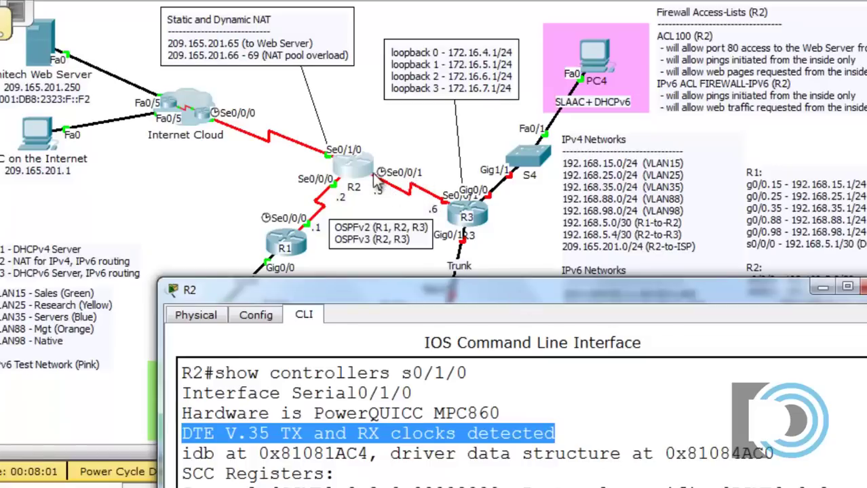
{"action": "left_click_drag", "start_coordinate": [447, 296], "coordinate": [451, 3]}
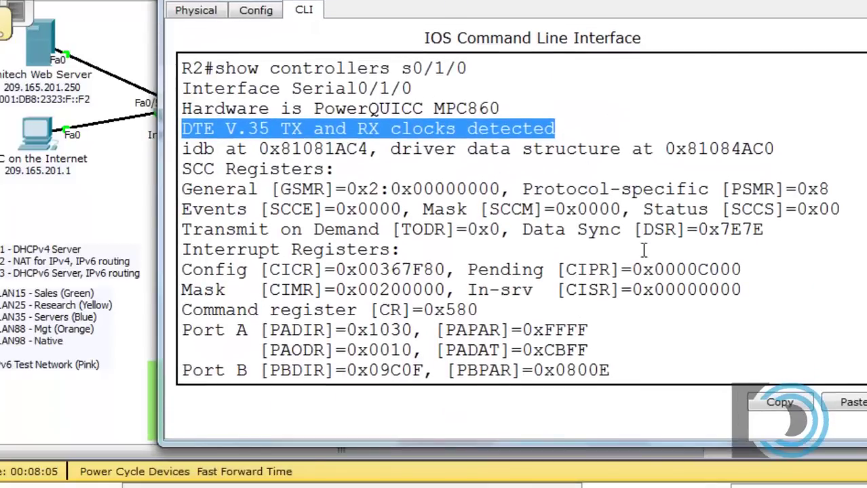
- Page through the remaining s0/1/0 output and run show controllers s0/0/1 to inspect that interface's DCE/DTE line
{"action": "left_click", "coordinate": [648, 363]}
{"action": "scroll", "coordinate": [645, 359], "scroll_direction": "down", "scroll_amount": 3}
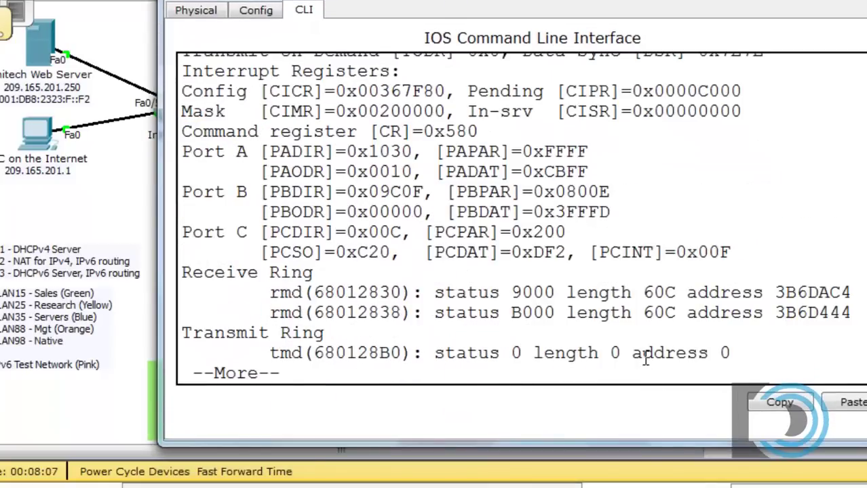
{"action": "key", "text": "space"}
{"action": "key", "text": "space"}
{"action": "key", "text": "space"}
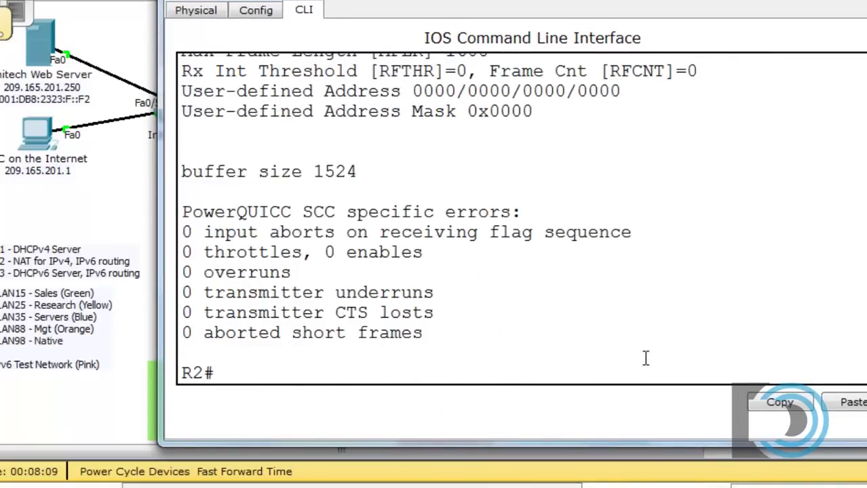
{"action": "key", "text": "Up"}
{"action": "key", "text": "BackSpace"}
{"action": "key", "text": "BackSpace"}
{"action": "key", "text": "BackSpace"}
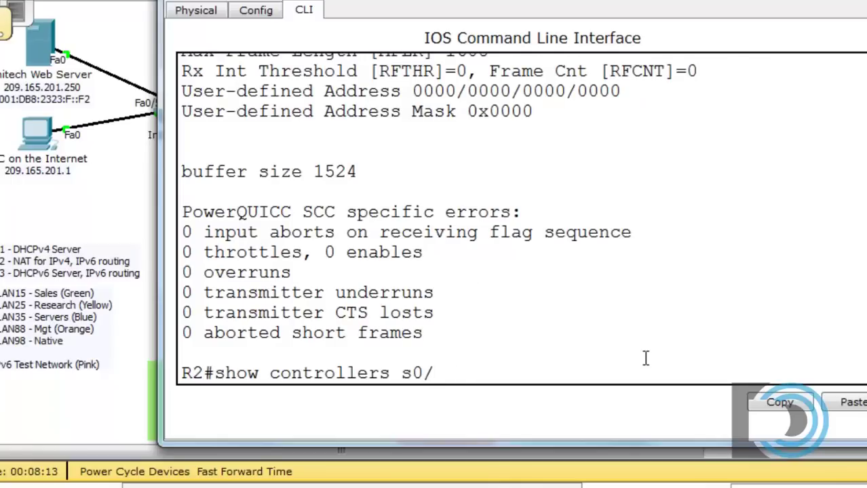
{"action": "type", "text": "0/1"}
{"action": "key", "text": "Return"}
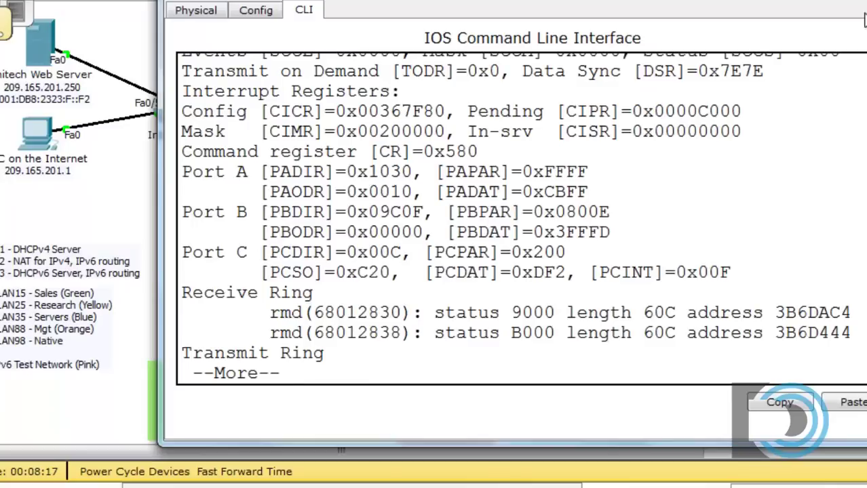
{"action": "scroll", "coordinate": [515, 217], "scroll_direction": "up", "scroll_amount": 3}
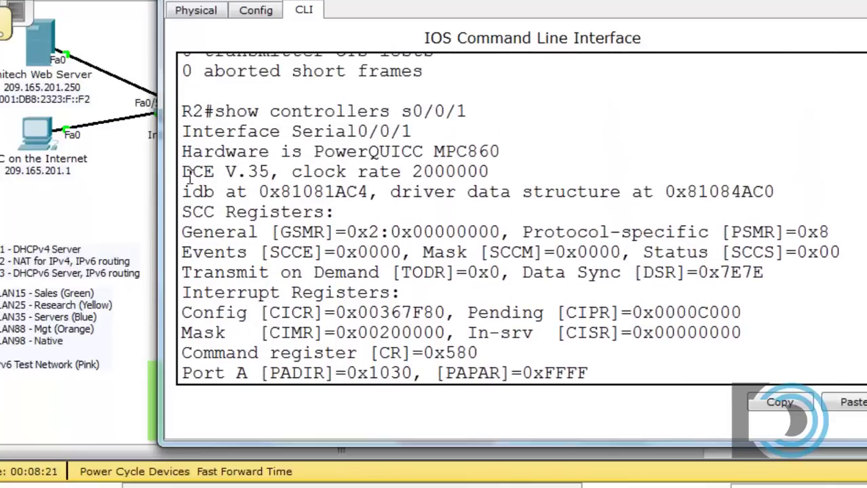
{"action": "left_click_drag", "start_coordinate": [181, 172], "coordinate": [270, 171]}
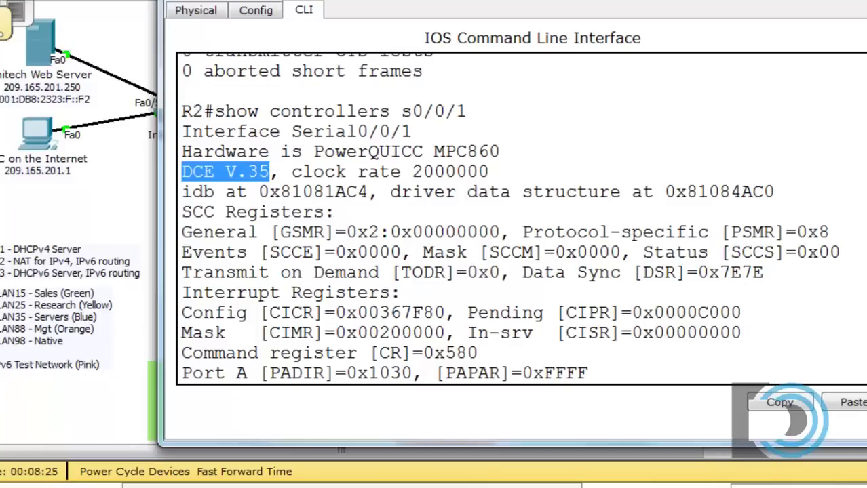
- Consult the topology and the Step 3 instructions, and set the clock rate of R2's interface s0/0/1 to 128000
{"action": "left_click_drag", "start_coordinate": [800, 0], "coordinate": [567, 315]}
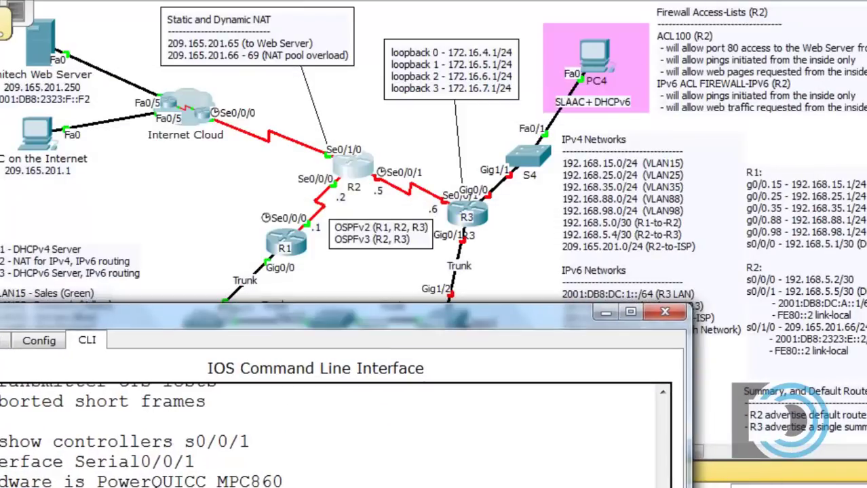
{"action": "key", "text": "alt+Tab"}
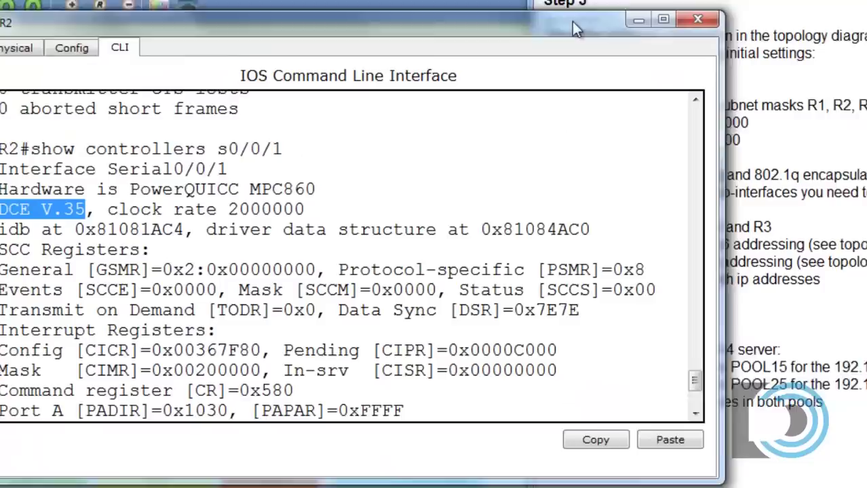
{"action": "key", "text": "space"}
{"action": "key", "text": "space"}
{"action": "type", "text": "conf t"}
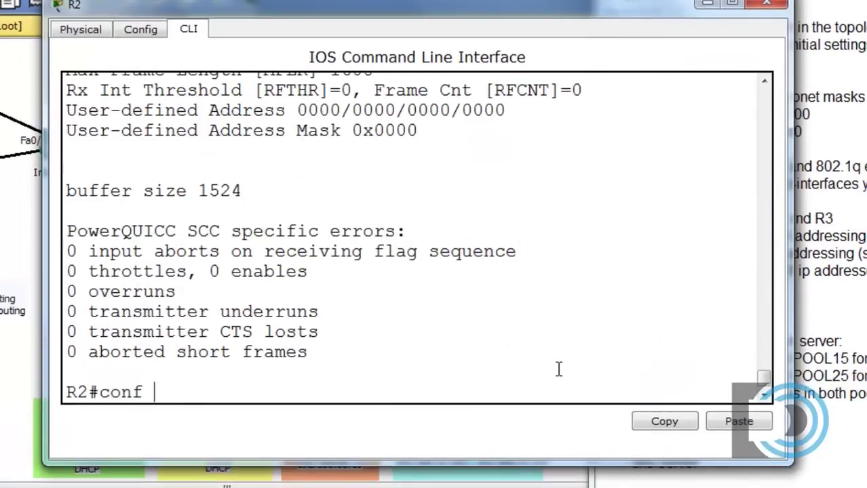
{"action": "key", "text": "Return"}
{"action": "type", "text": "int "}
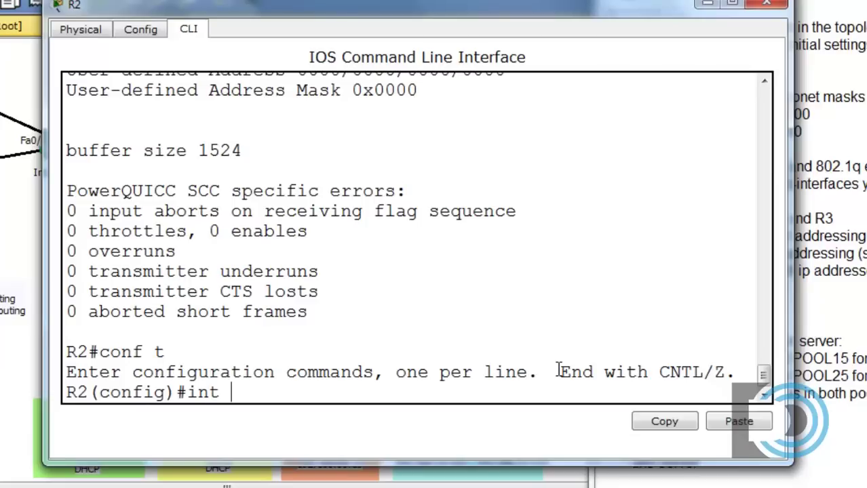
{"action": "type", "text": "s0/0/"}
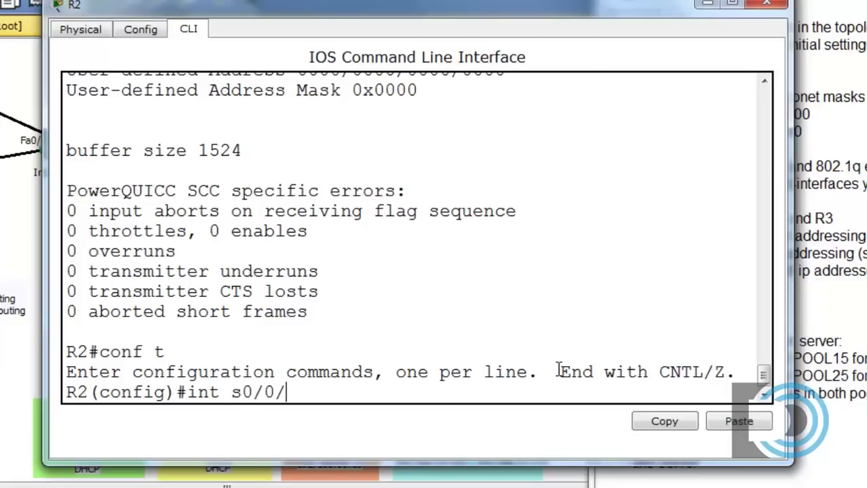
{"action": "type", "text": "1"}
{"action": "key", "text": "Return"}
{"action": "type", "text": "clo"}
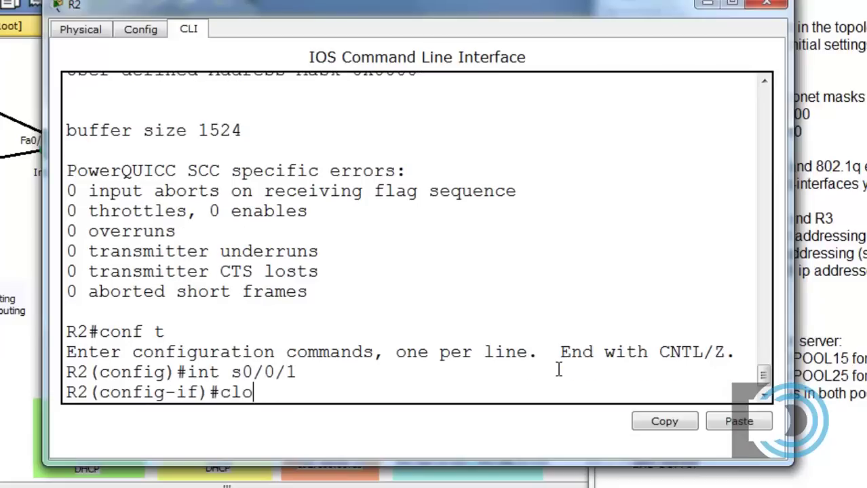
{"action": "type", "text": "ck rate 128000"}
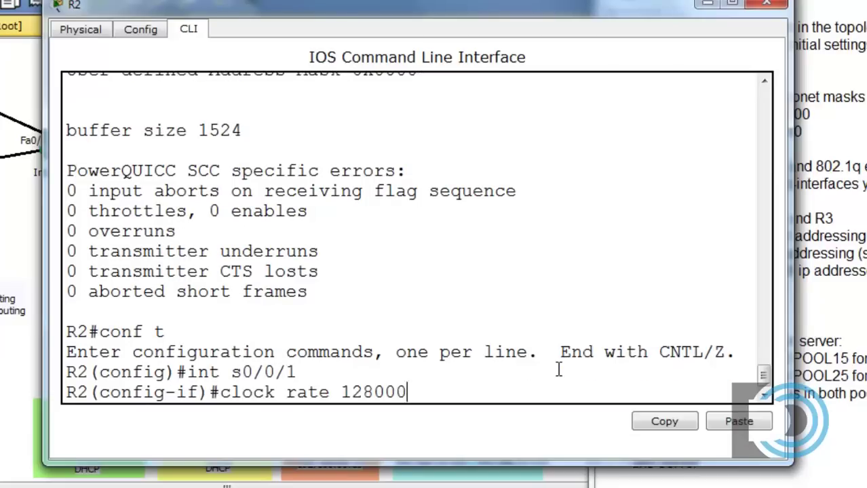
{"action": "key", "text": "Return"}
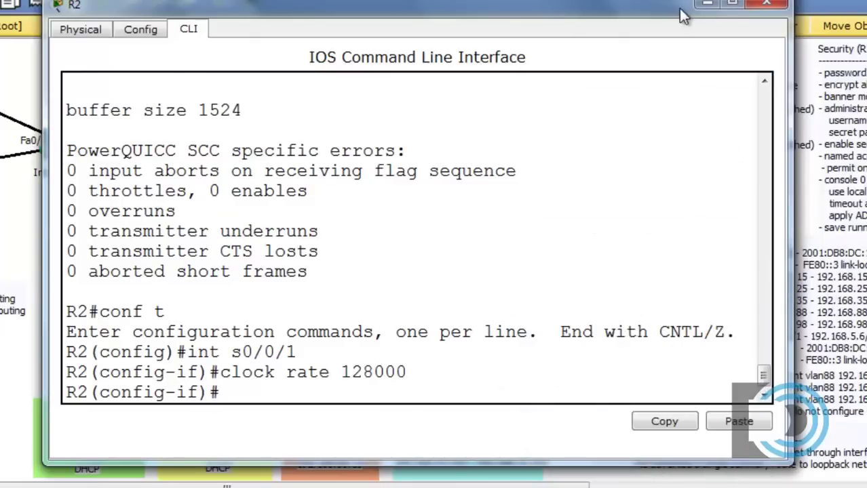
- Assign IP address 192.168.5.5 with mask 255.255.255.252 to R2's interface s0/0/1, following the topology's address list
{"action": "left_click_drag", "start_coordinate": [678, 10], "coordinate": [493, 30]}
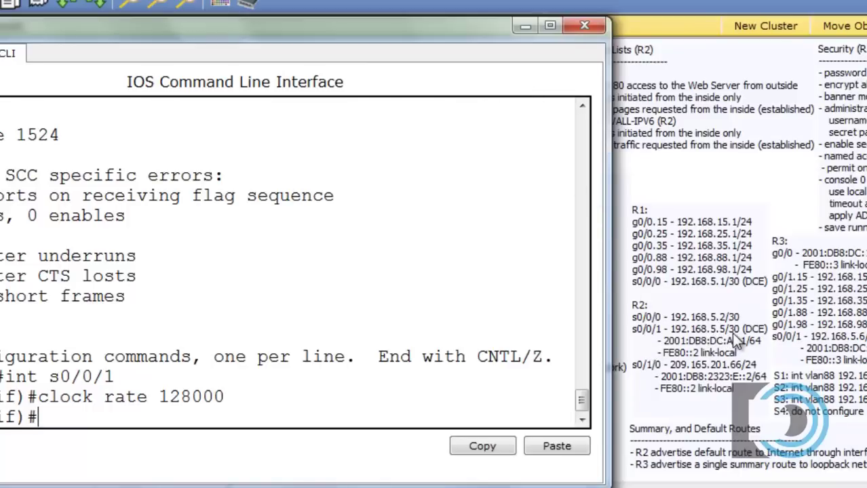
{"action": "left_click_drag", "start_coordinate": [380, 38], "coordinate": [586, 399]}
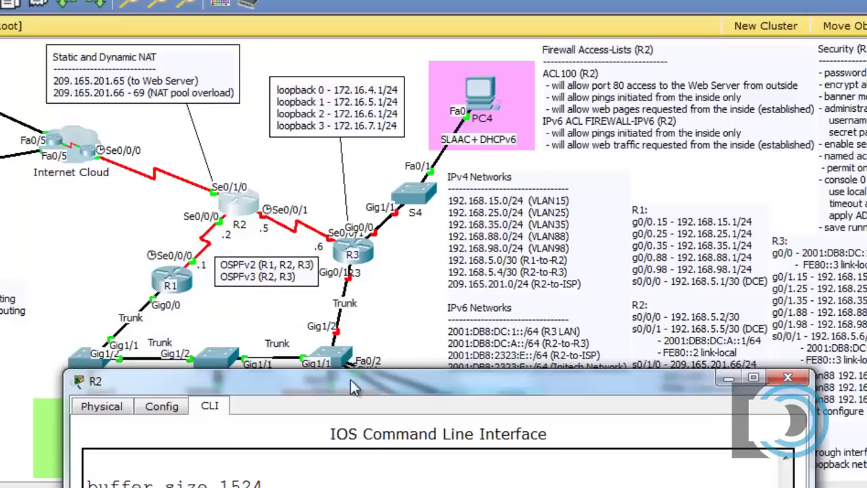
{"action": "left_click_drag", "start_coordinate": [349, 380], "coordinate": [320, 30]}
{"action": "type", "text": "ip"}
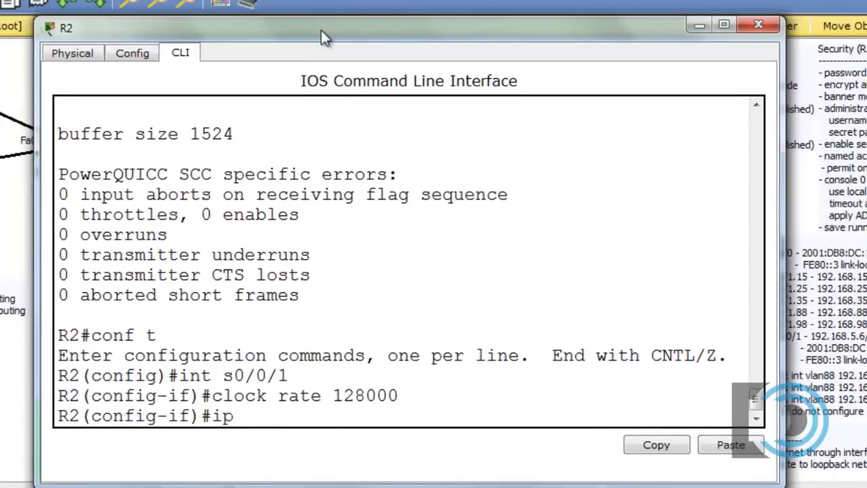
{"action": "type", "text": " address"}
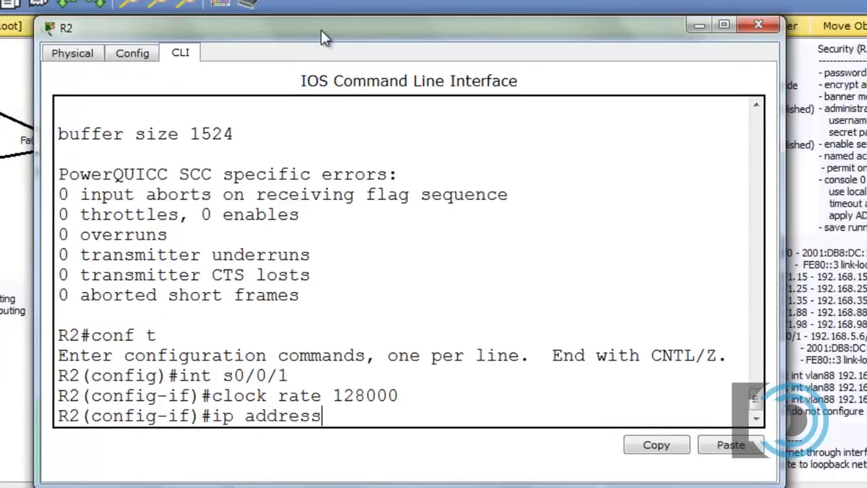
{"action": "type", "text": " 192.1"}
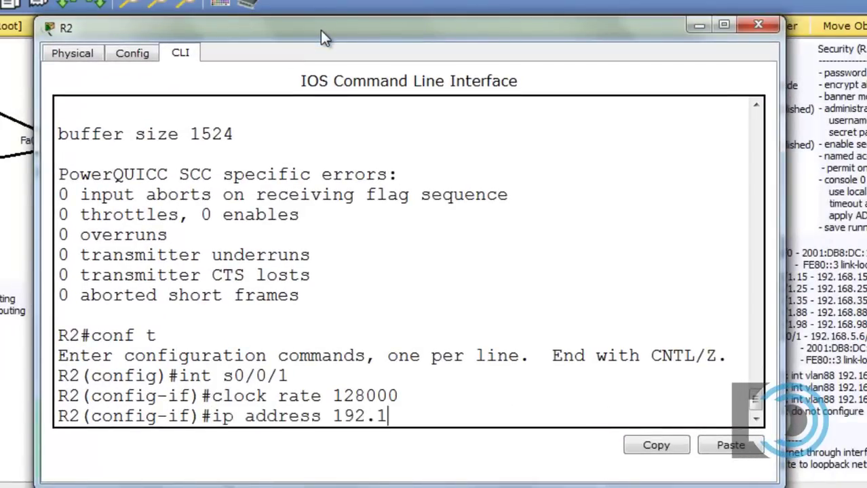
{"action": "type", "text": "68.5.5"}
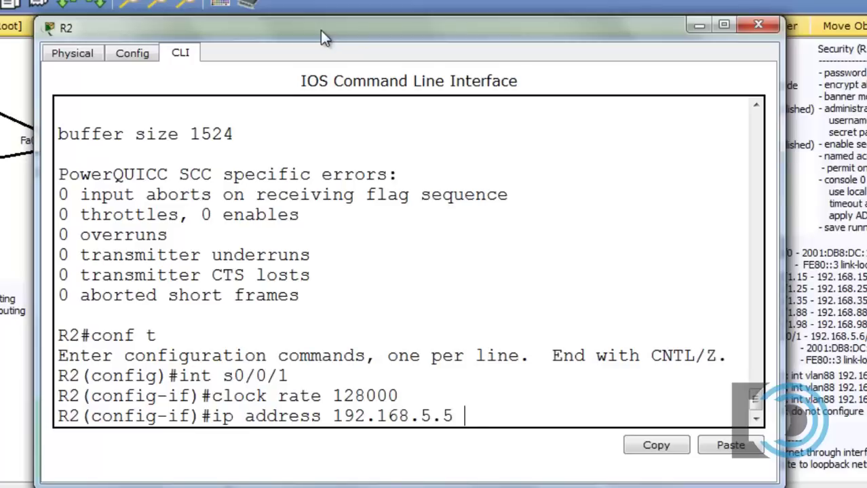
{"action": "type", "text": " 255.255.255.252"}
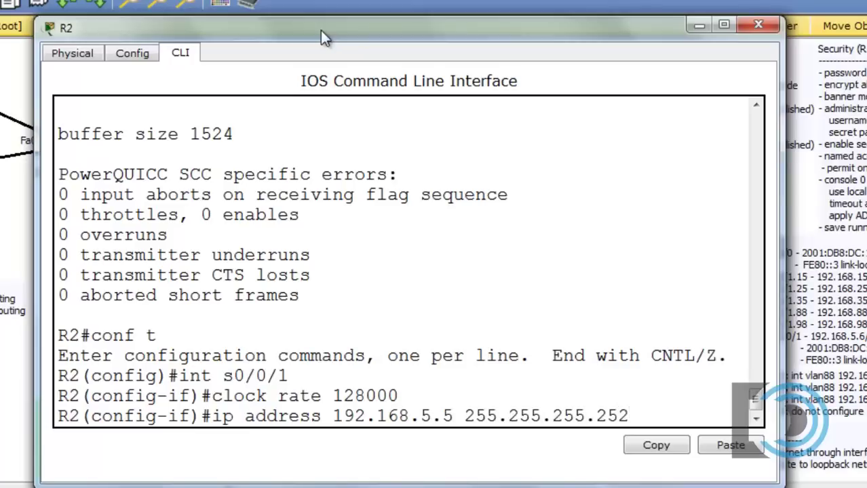
{"action": "key", "text": "Return"}
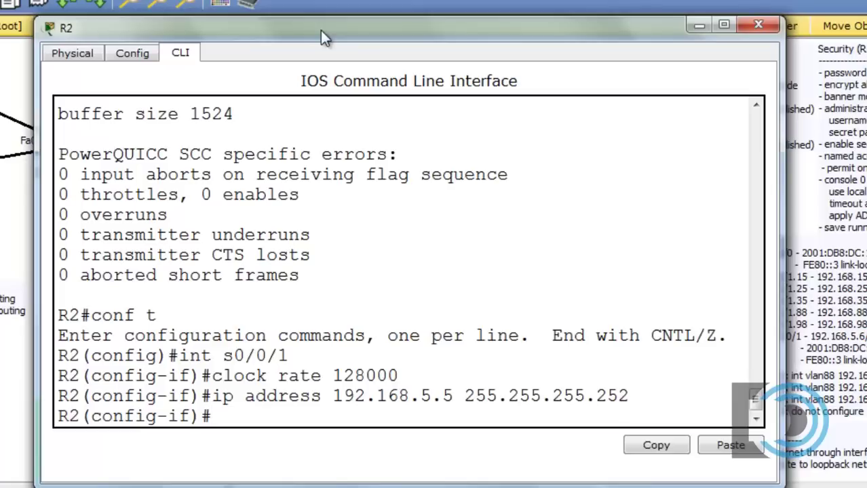
- Enable interface s0/0/1 on R2 with no shut and check its link to R3 in the topology
{"action": "type", "text": "no shut"}
{"action": "key", "text": "Return"}
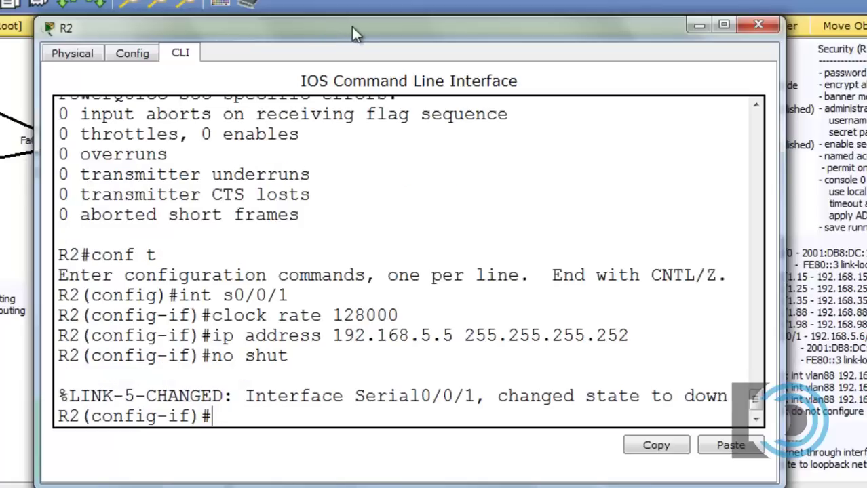
{"action": "left_click_drag", "start_coordinate": [354, 27], "coordinate": [354, 364]}
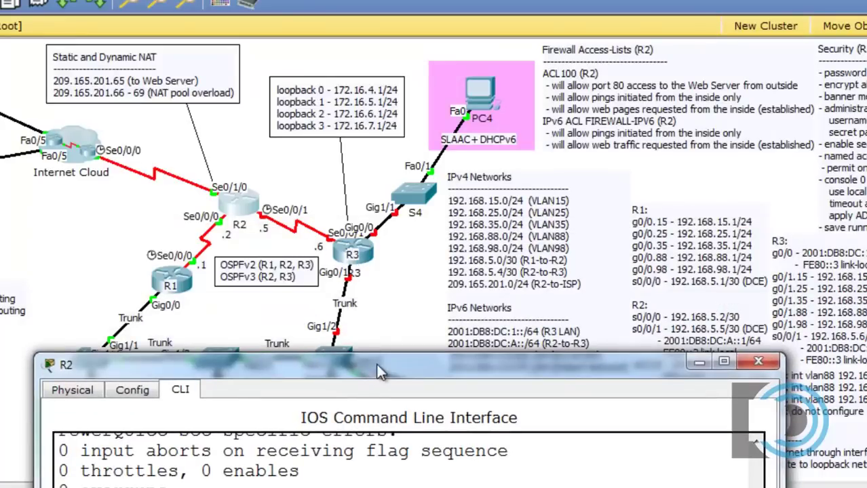
{"action": "left_click_drag", "start_coordinate": [378, 366], "coordinate": [370, 2]}
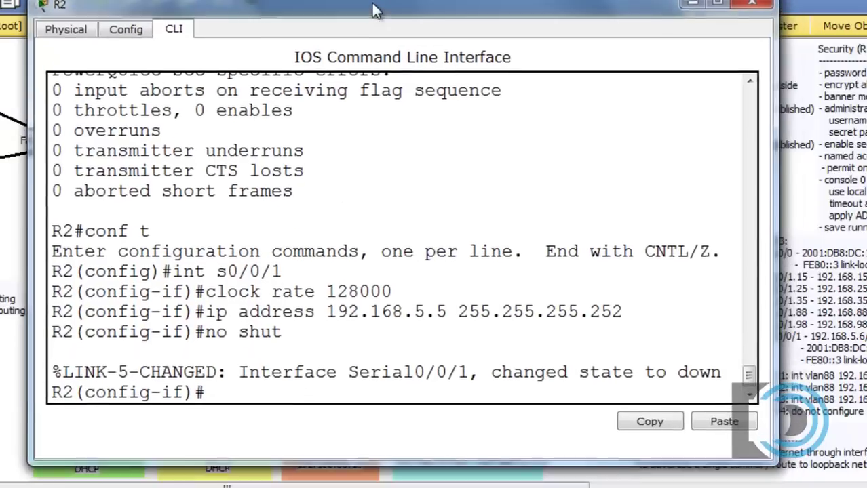
- Leave configuration mode on R2 and page through the running configuration with show run, reviewing the serial interfaces' addresses and clock rate
{"action": "key", "text": "ctrl+z"}
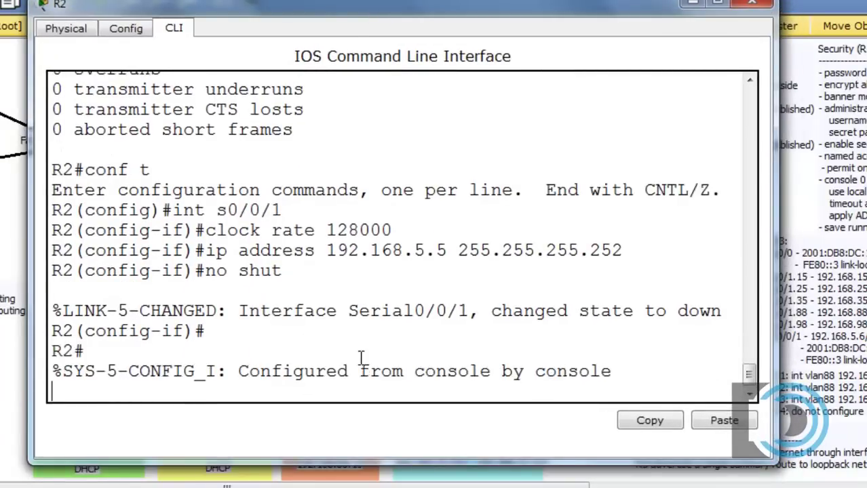
{"action": "type", "text": "show run"}
{"action": "key", "text": "Return"}
{"action": "key", "text": "space"}
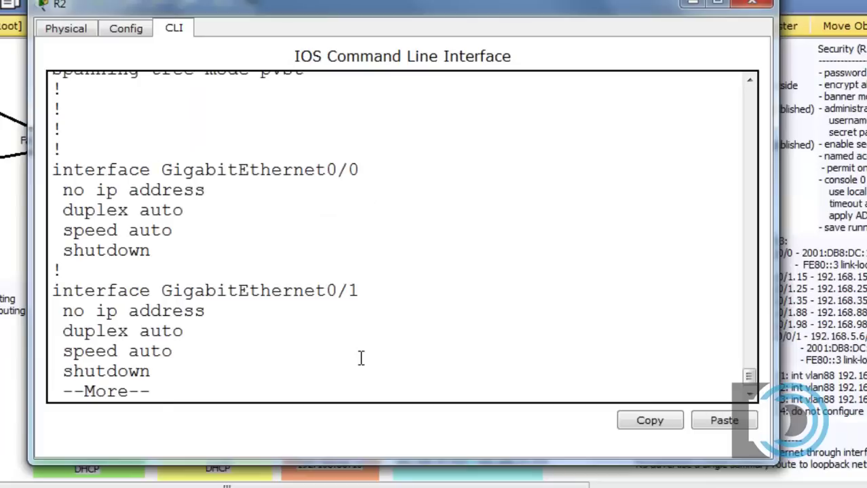
{"action": "key", "text": "space"}
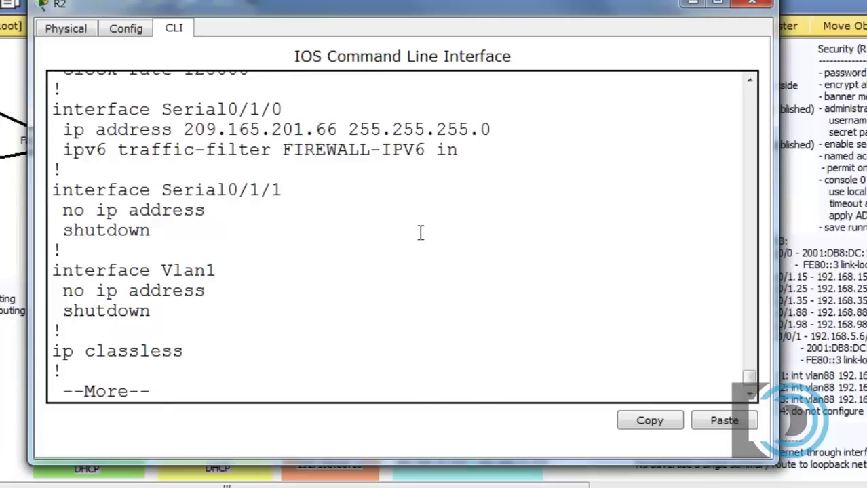
{"action": "scroll", "coordinate": [749, 379], "scroll_direction": "up", "scroll_amount": 2}
{"action": "scroll", "coordinate": [750, 379], "scroll_direction": "down", "scroll_amount": 2}
{"action": "scroll", "coordinate": [751, 81], "scroll_direction": "up", "scroll_amount": 3}
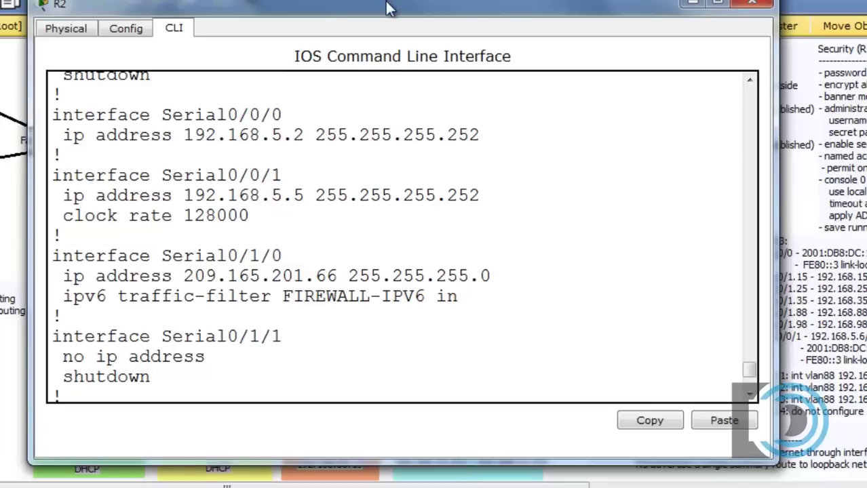
{"action": "key", "text": "space"}
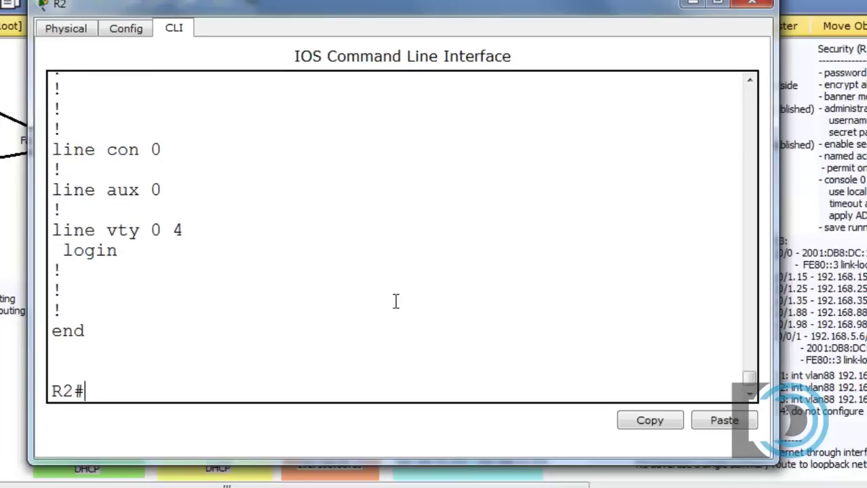
- Look up the address of the PC on the Internet in the topology and ping 209.165.201.1 from R2
{"action": "left_click_drag", "start_coordinate": [400, 10], "coordinate": [431, 236]}
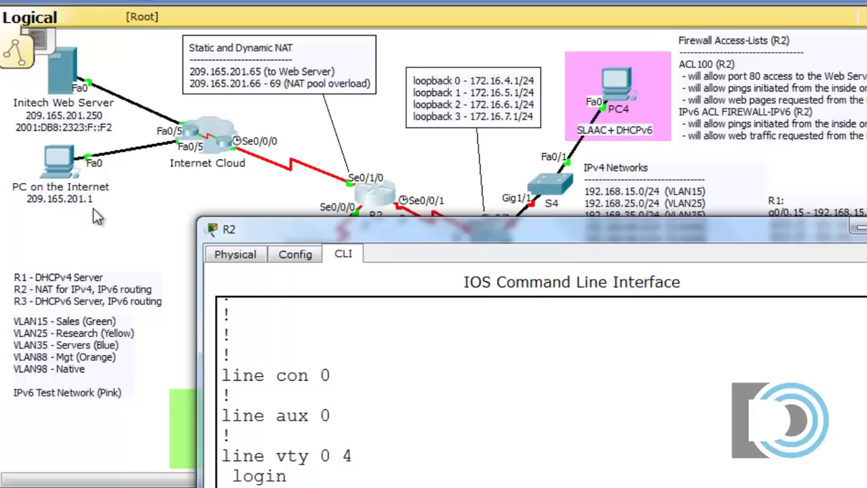
{"action": "left_click_drag", "start_coordinate": [480, 233], "coordinate": [567, 4]}
{"action": "type", "text": "ping"}
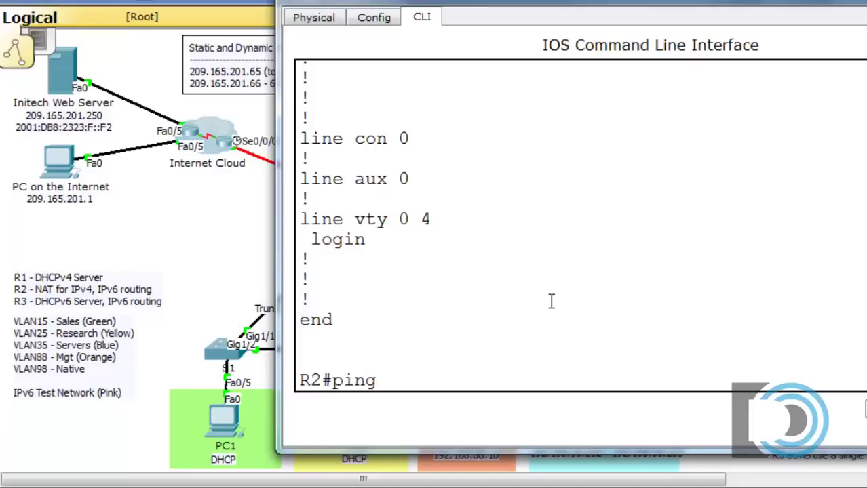
{"action": "type", "text": " 209.165"}
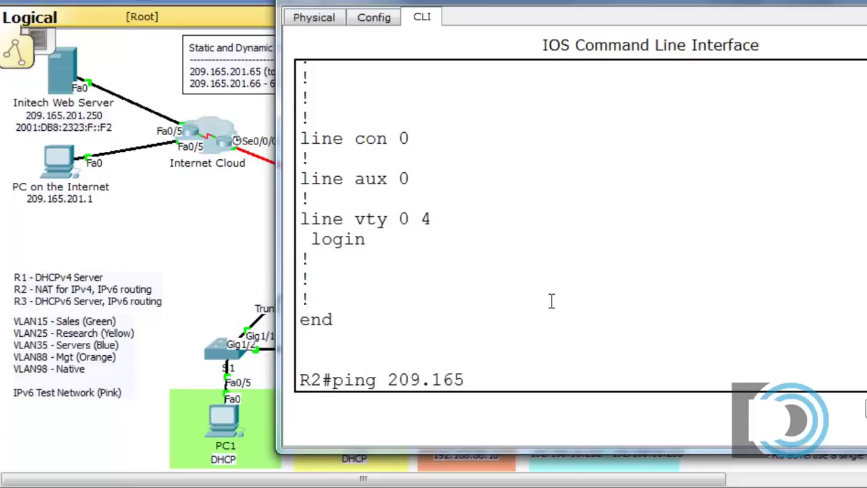
{"action": "type", "text": ".201.1"}
{"action": "key", "text": "Return"}
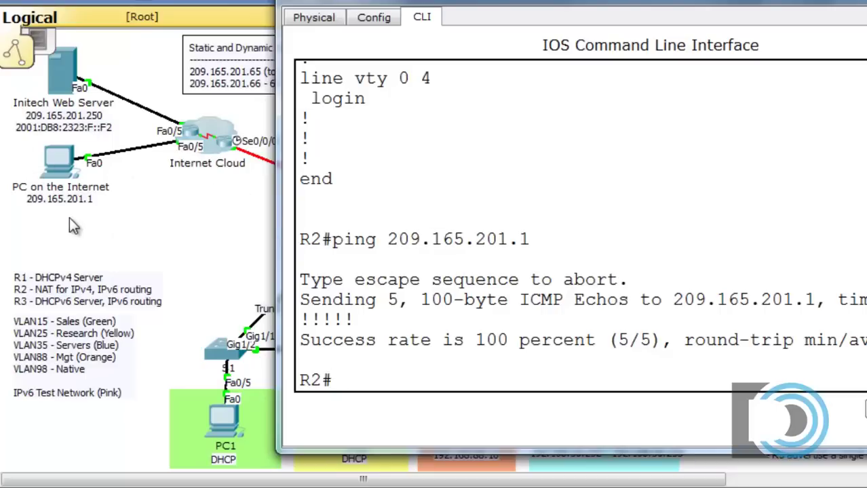
- Check R2's links in the topology and ping R1's serial address 192.168.5.1 from R2
{"action": "left_click_drag", "start_coordinate": [638, 6], "coordinate": [614, 287]}
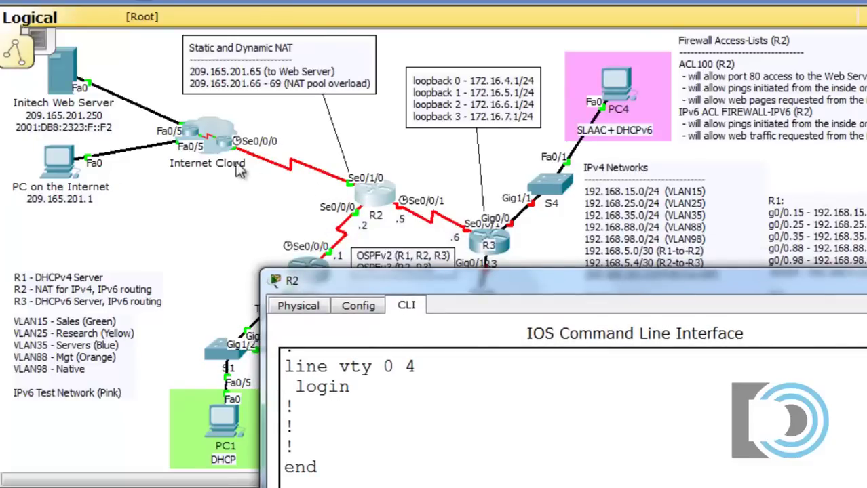
{"action": "left_click_drag", "start_coordinate": [556, 279], "coordinate": [510, 0]}
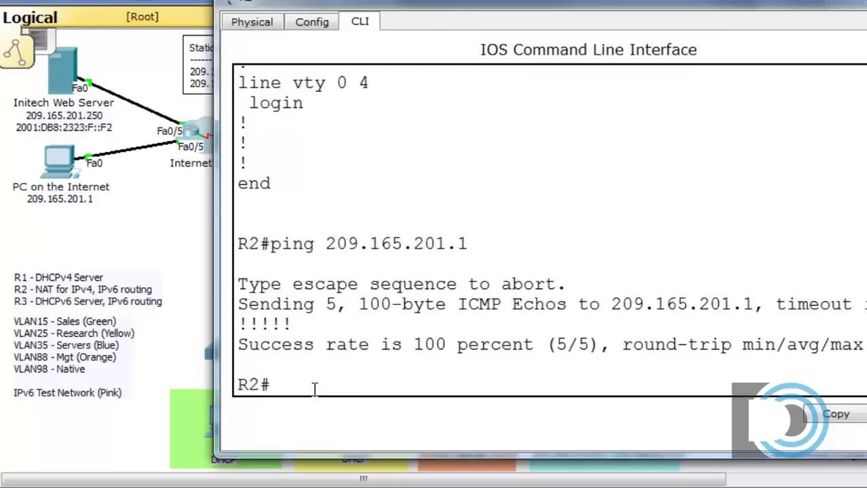
{"action": "type", "text": "ping 192.168"}
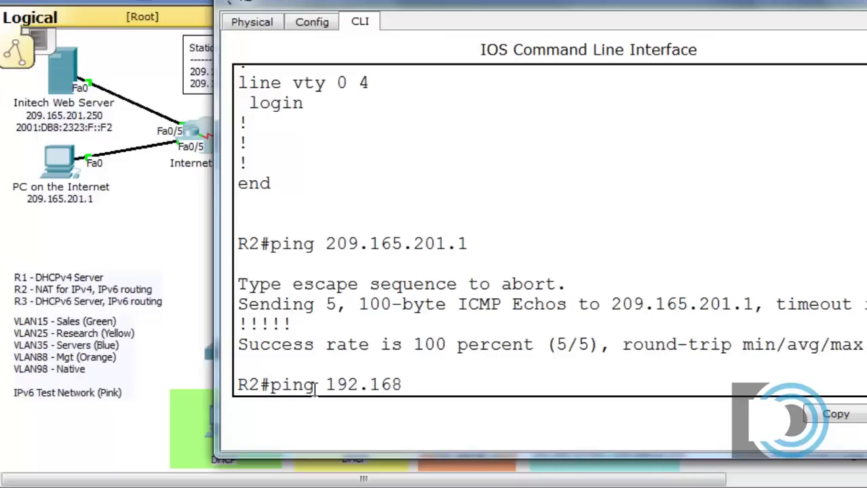
{"action": "type", "text": ".5.1"}
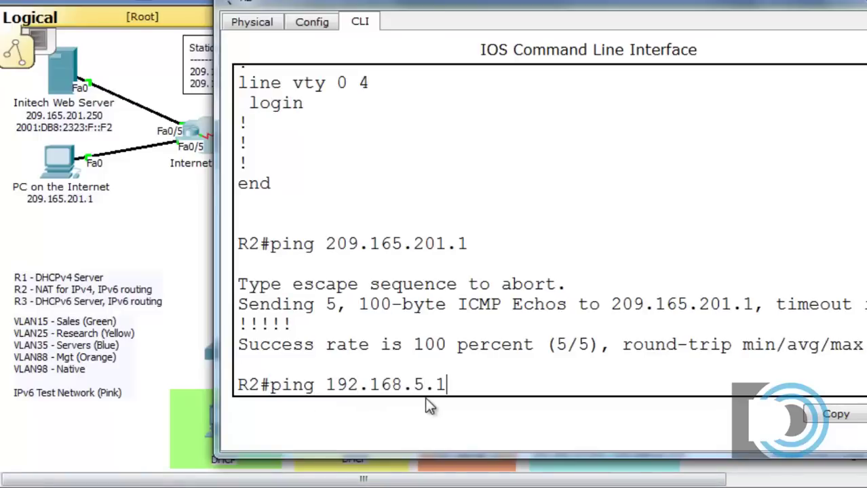
{"action": "key", "text": "Return"}
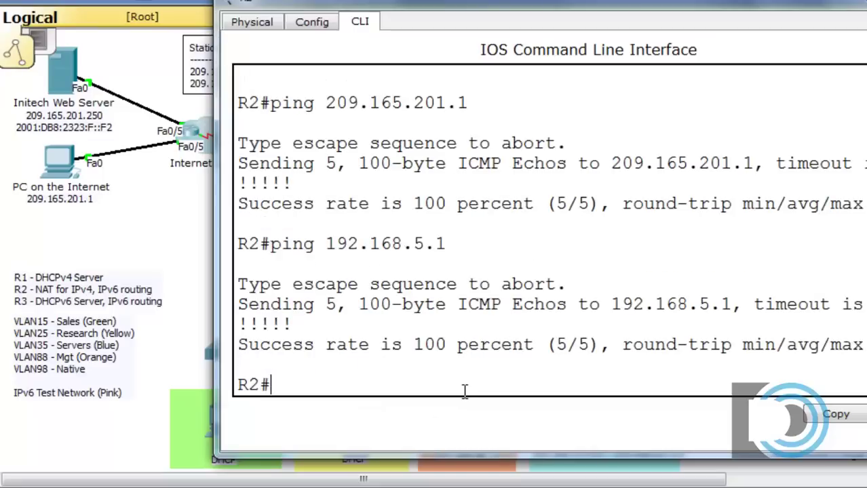
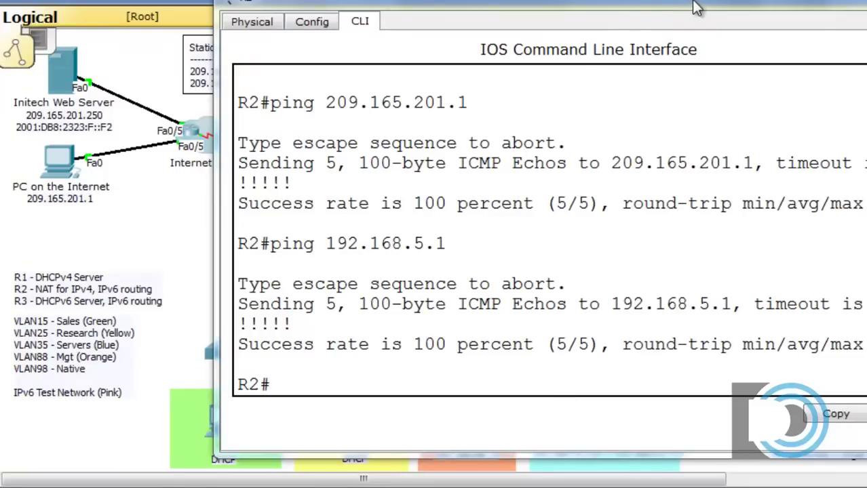
- Consult R2's IPv6 addressing in the topology notes and enable ipv6 unicast-routing in R2's global configuration
{"action": "left_click_drag", "start_coordinate": [683, 2], "coordinate": [490, 15]}
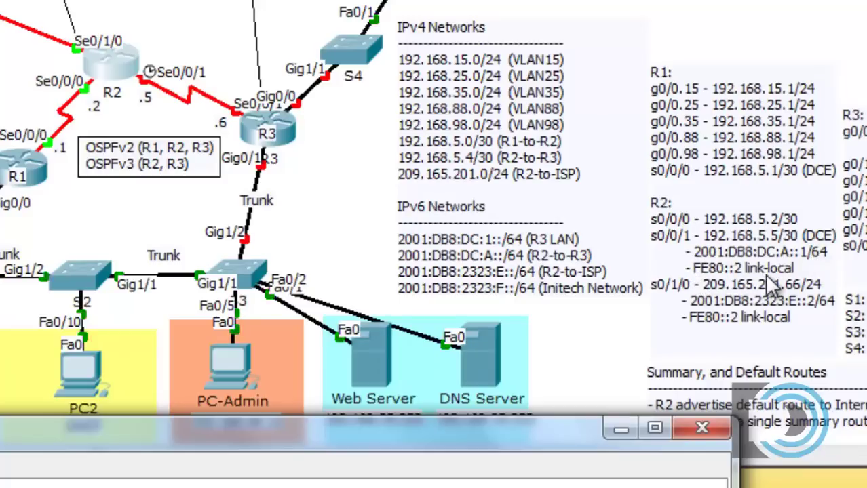
{"action": "left_click_drag", "start_coordinate": [560, 434], "coordinate": [594, 352]}
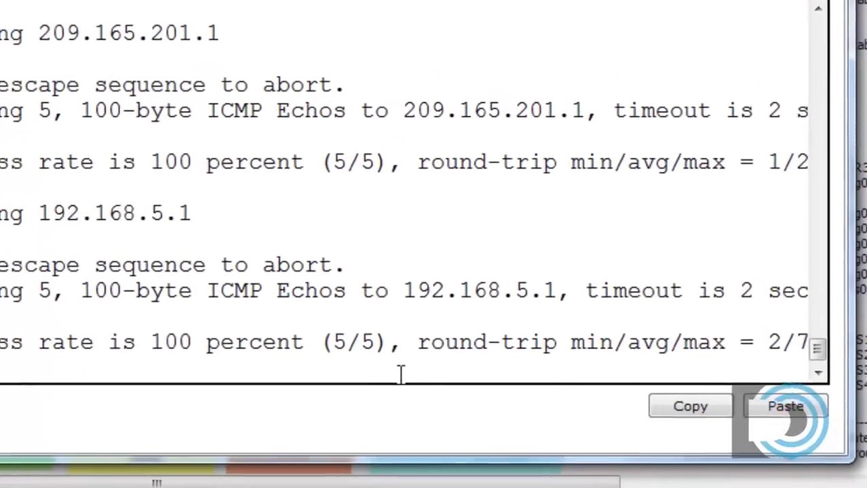
{"action": "key", "text": "Return"}
{"action": "type", "text": "co"}
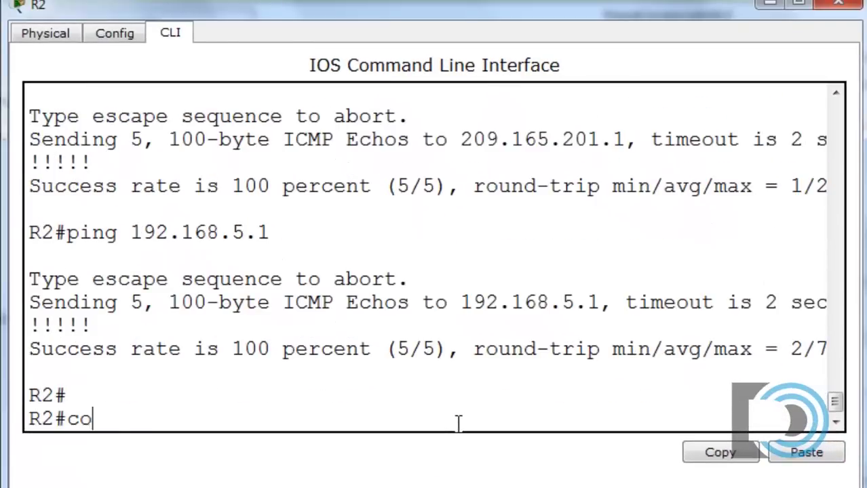
{"action": "type", "text": "nf t"}
{"action": "key", "text": "Return"}
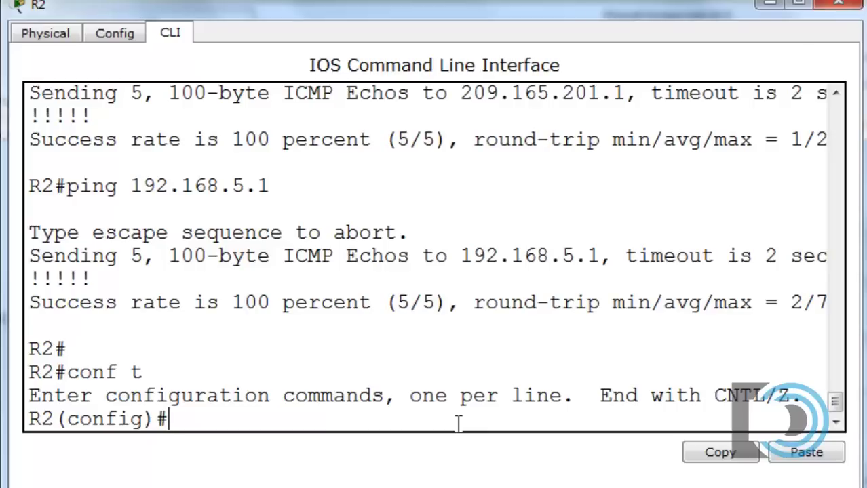
{"action": "type", "text": "ipv6 "}
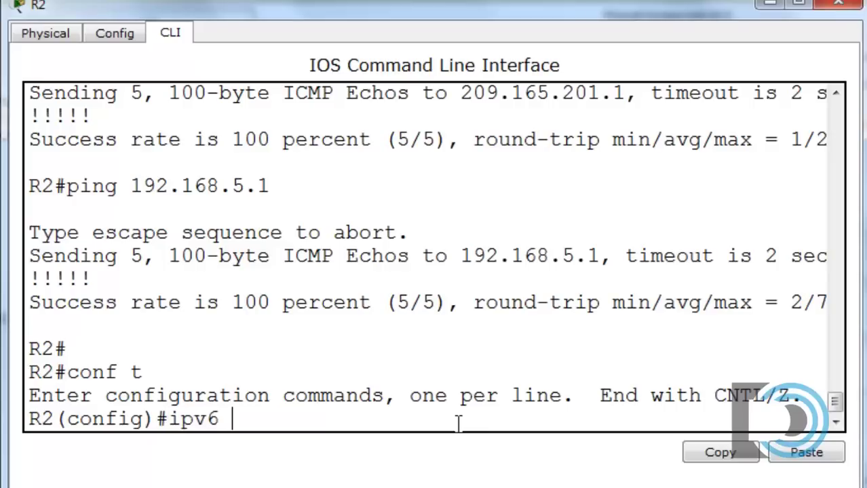
{"action": "type", "text": "uni"}
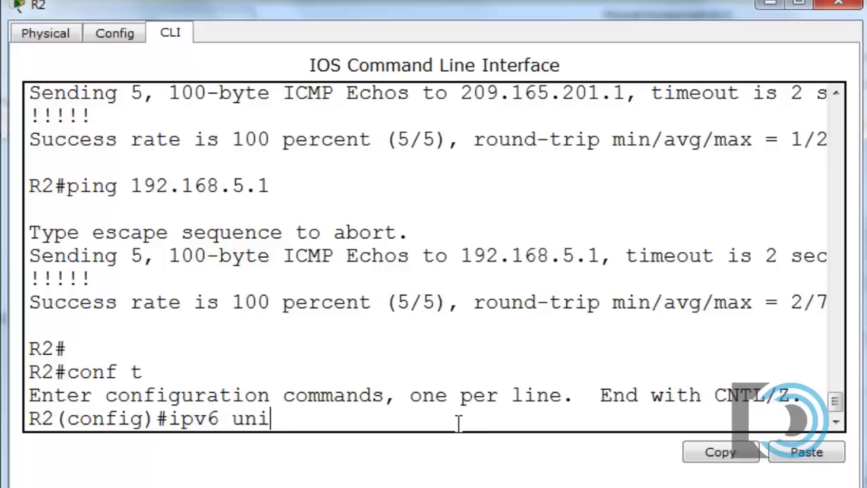
{"action": "key", "text": "Tab"}
{"action": "key", "text": "Return"}
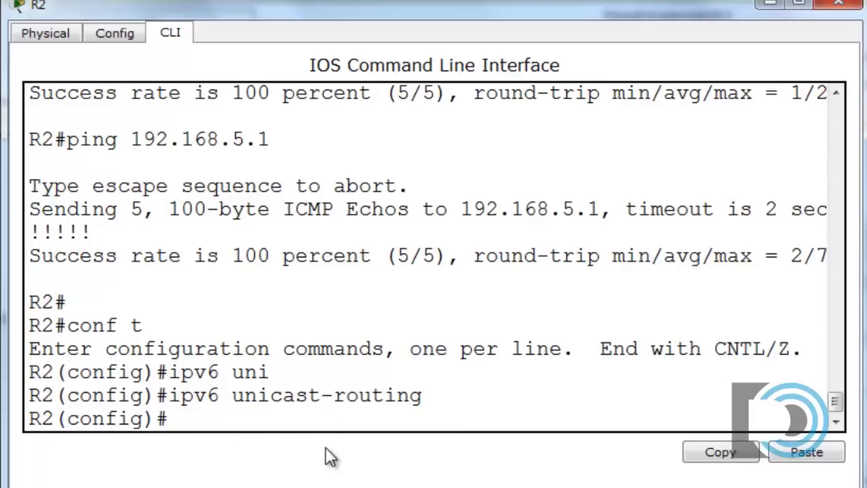
- Assign IPv6 address 2001:DB8:2323:E::2/64 to R2's interface s0/1/0, following the topology's address list
{"action": "type", "text": "int s"}
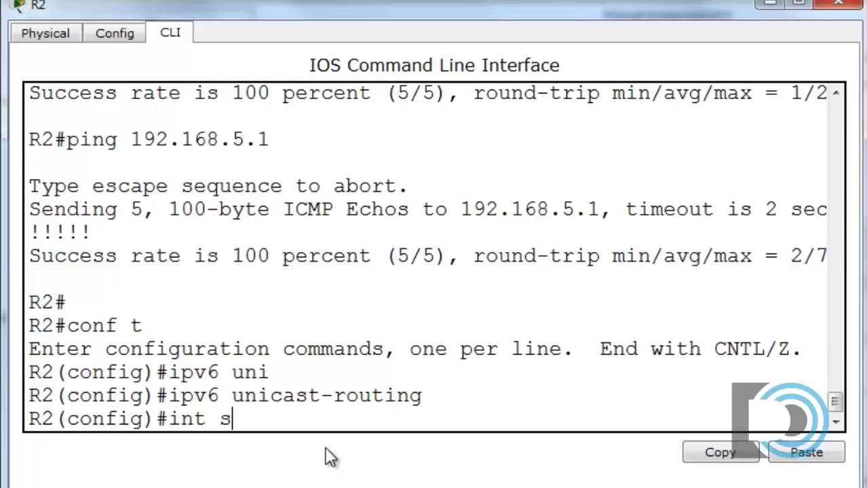
{"action": "type", "text": "0/1/0"}
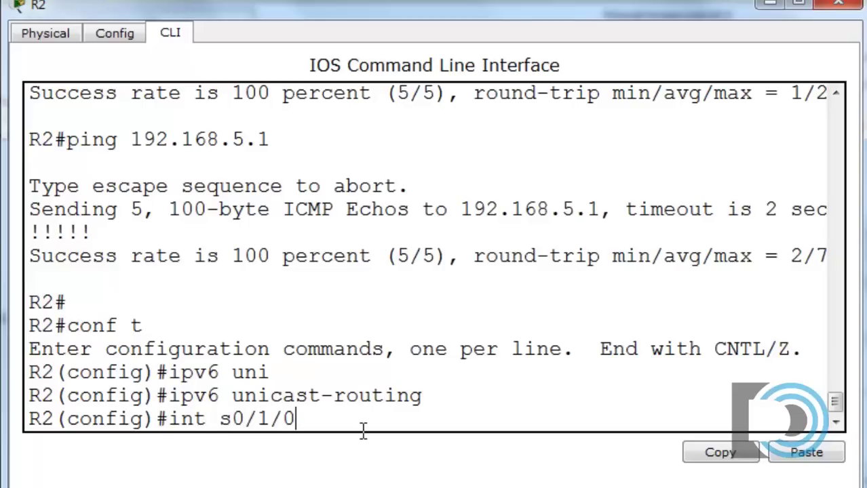
{"action": "key", "text": "Return"}
{"action": "left_click_drag", "start_coordinate": [641, 10], "coordinate": [462, 17]}
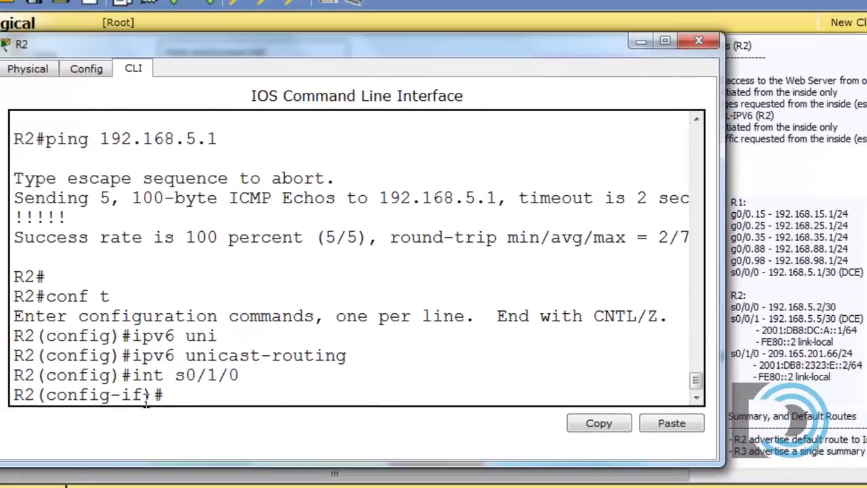
{"action": "type", "text": "ipv6 addres"}
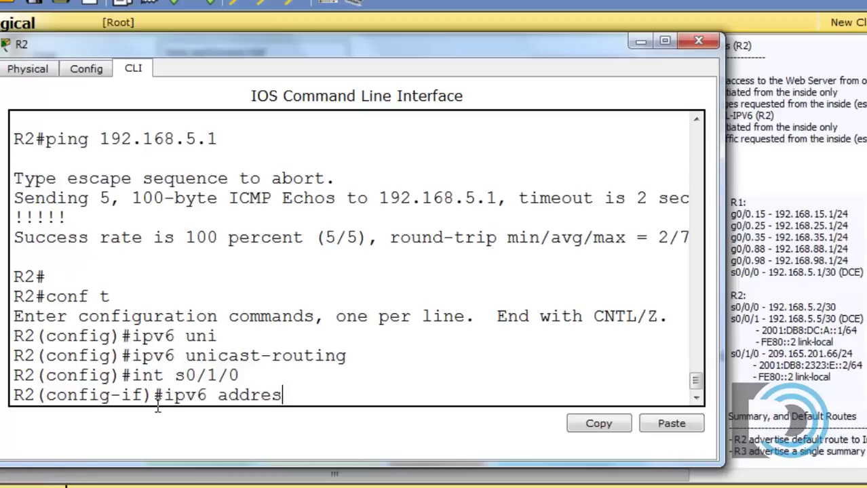
{"action": "type", "text": "s 2001"}
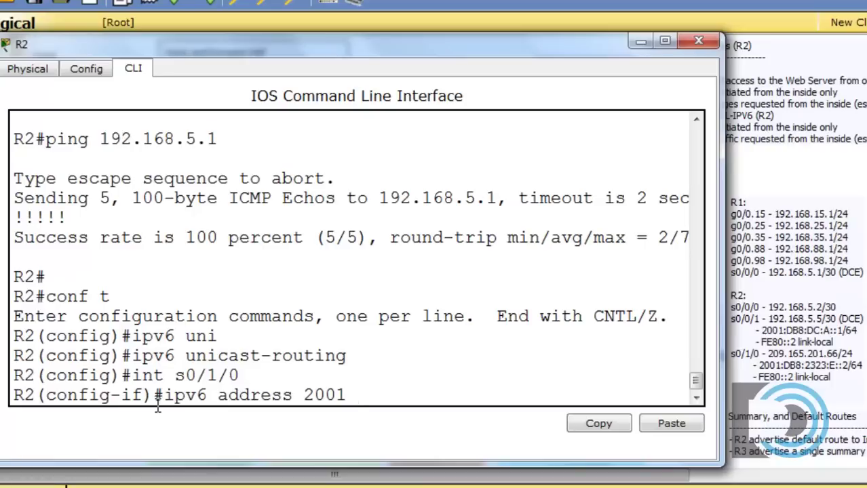
{"action": "type", "text": ":DB8:"}
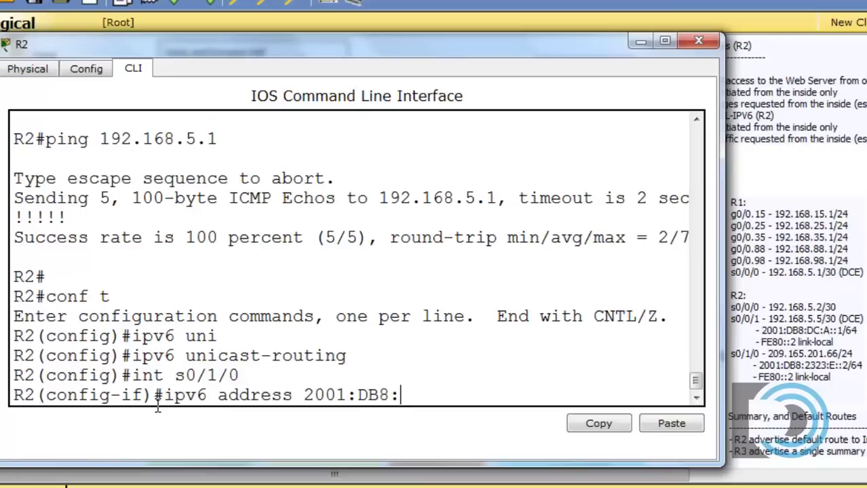
{"action": "type", "text": "2323:"}
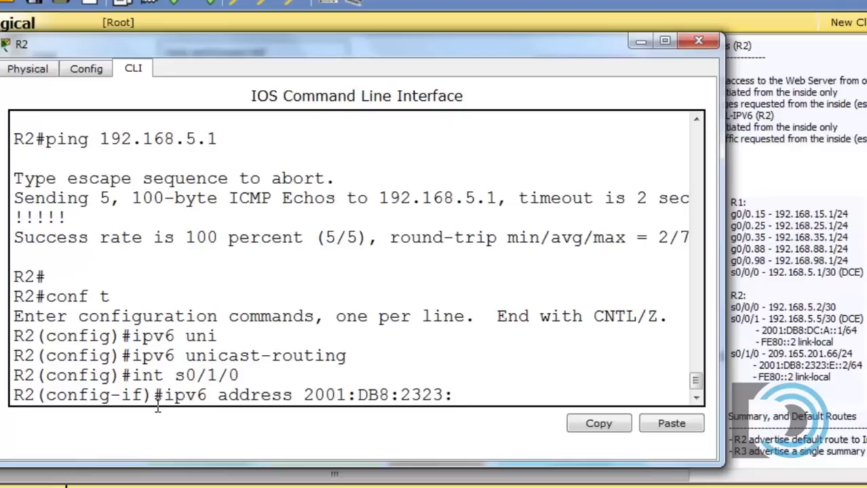
{"action": "type", "text": "E::2/64"}
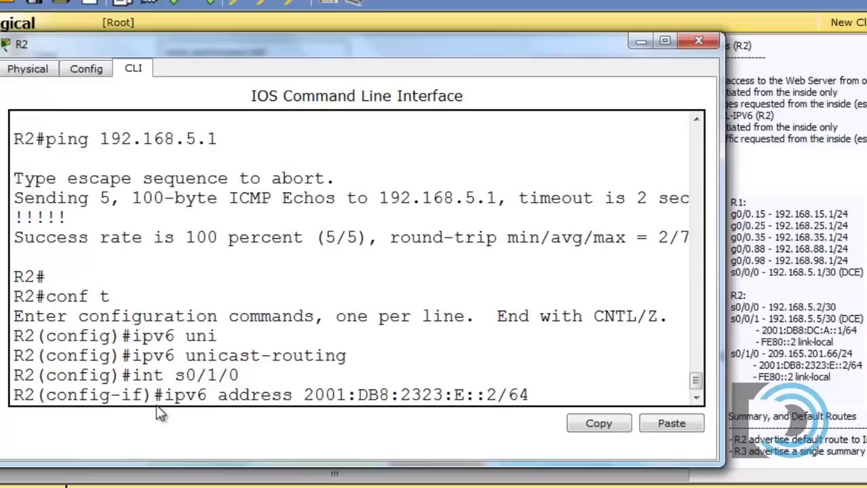
{"action": "left_click_drag", "start_coordinate": [529, 395], "coordinate": [507, 395]}
{"action": "left_click", "coordinate": [537, 396]}
{"action": "key", "text": "Return"}
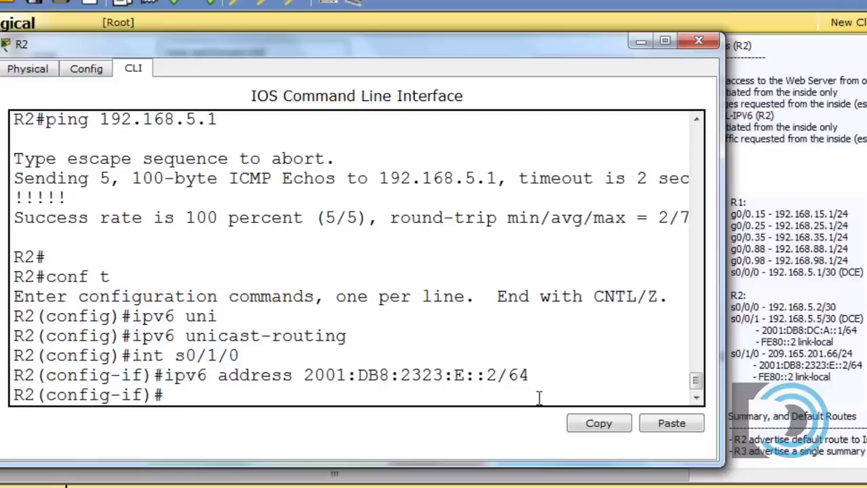
- Assign the link-local IPv6 address FE80::2 to R2's interface s0/1/0
{"action": "type", "text": "ipv6 "}
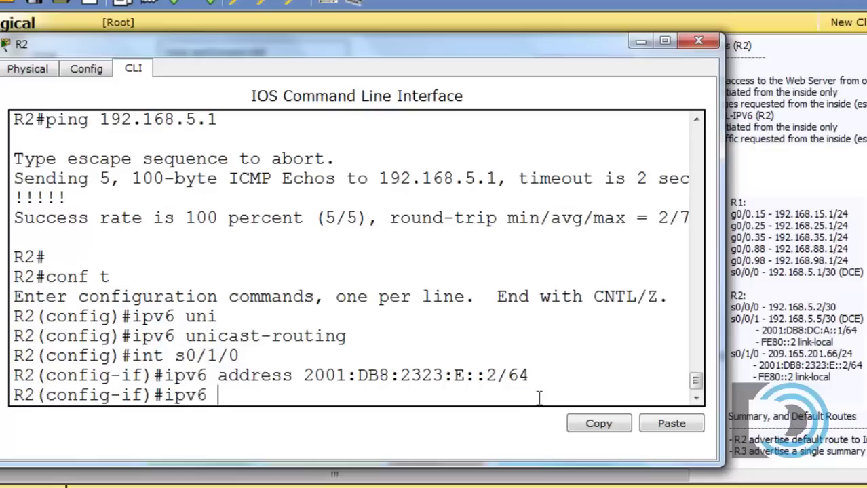
{"action": "type", "text": "address"}
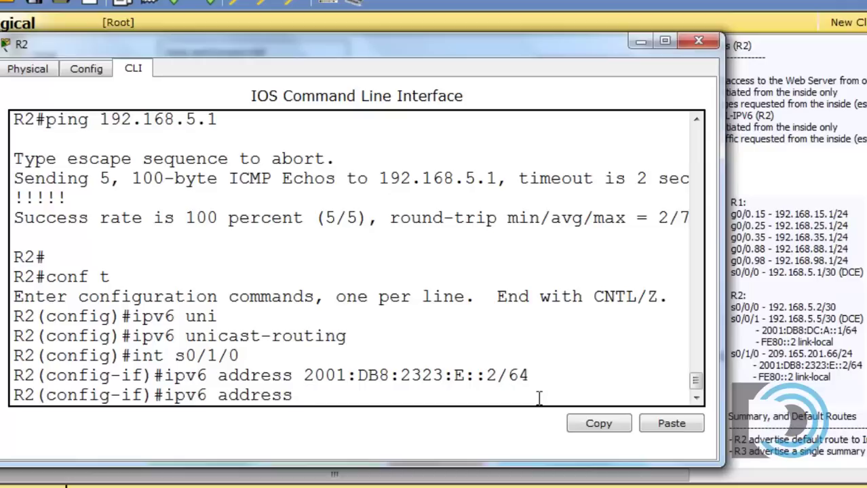
{"action": "type", "text": " FE80"}
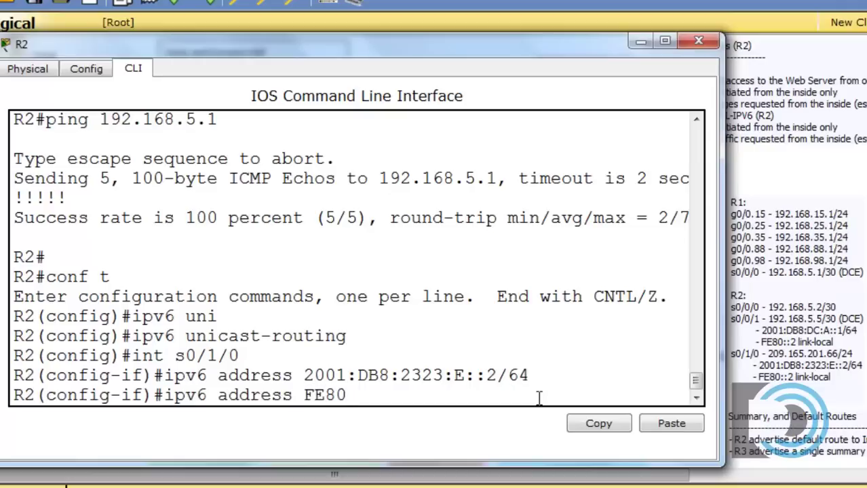
{"action": "type", "text": "::2 link"}
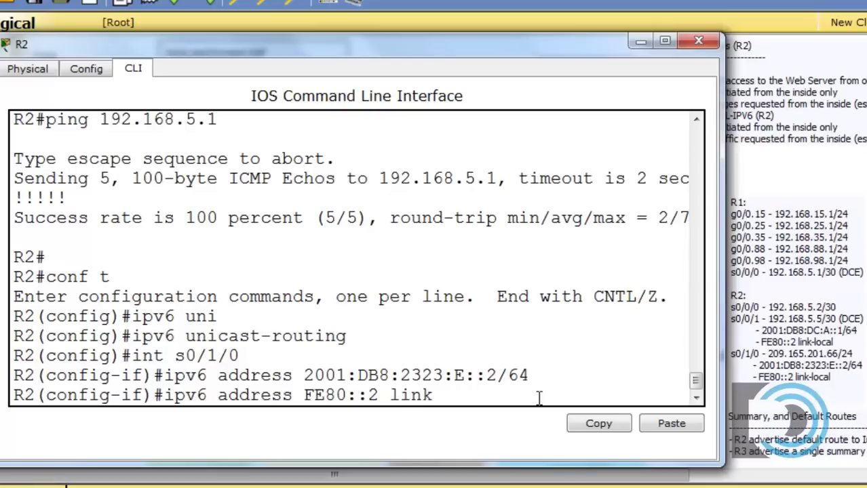
{"action": "type", "text": "-local"}
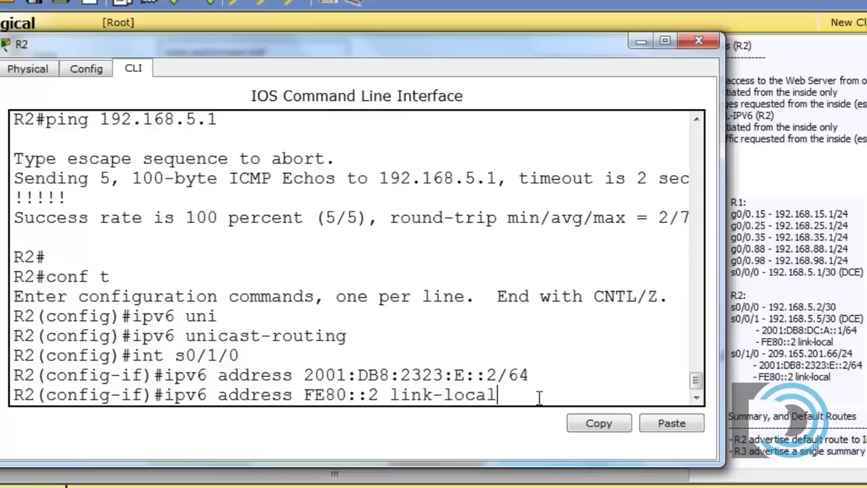
{"action": "key", "text": "Return"}
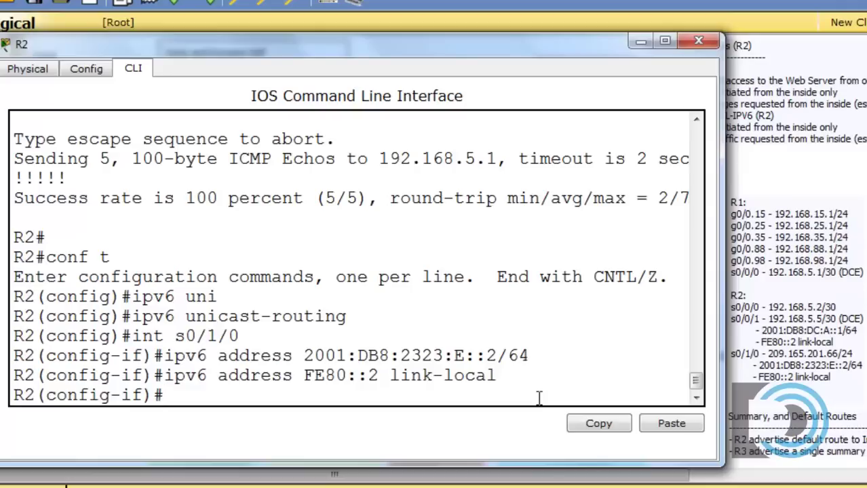
- Switch to R2's interface s0/0/1 and assign it IPv6 address 2001:DB8:DC:A::1/64
{"action": "key", "text": "Up"}
{"action": "key", "text": "Up"}
{"action": "key", "text": "Up"}
{"action": "key", "text": "BackSpace"}
{"action": "key", "text": "BackSpace"}
{"action": "key", "text": "BackSpace"}
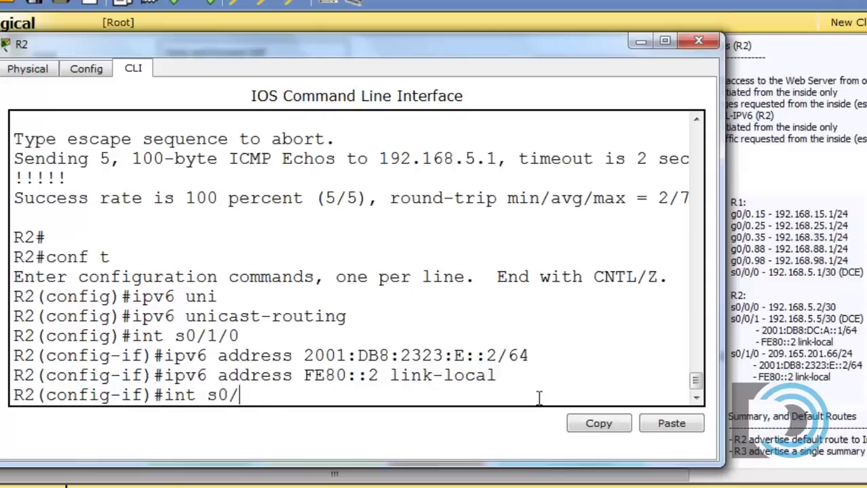
{"action": "type", "text": "0/1"}
{"action": "key", "text": "Return"}
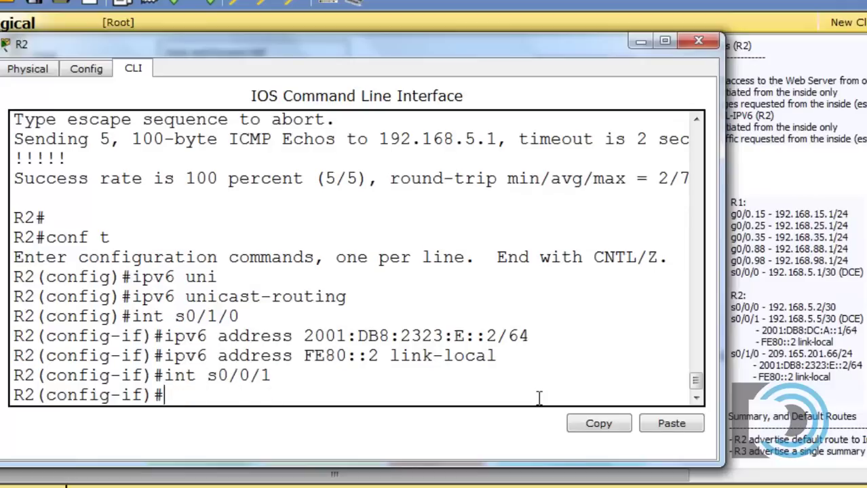
{"action": "key", "text": "Up"}
{"action": "key", "text": "Up"}
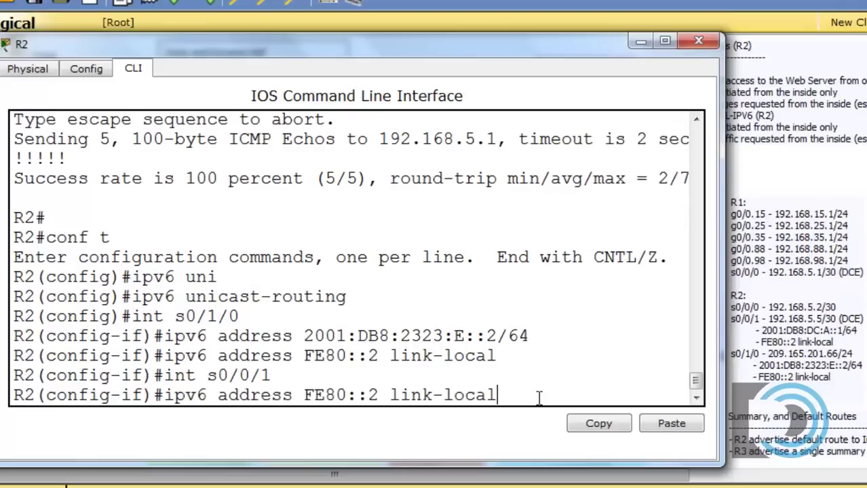
{"action": "key", "text": "Up"}
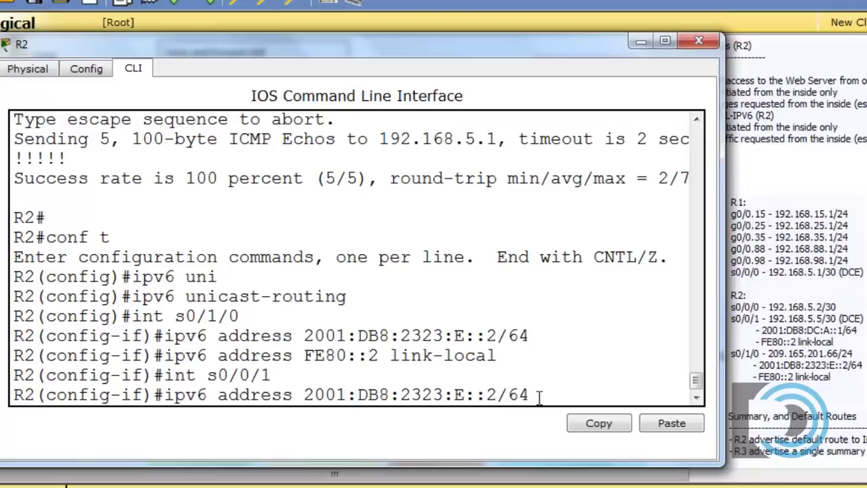
{"action": "key", "text": "Left"}
{"action": "key", "text": "Left"}
{"action": "key", "text": "Left"}
{"action": "key", "text": "Left"}
{"action": "key", "text": "Left"}
{"action": "key", "text": "BackSpace"}
{"action": "key", "text": "BackSpace"}
{"action": "key", "text": "BackSpace"}
{"action": "key", "text": "BackSpace"}
{"action": "type", "text": "DC"}
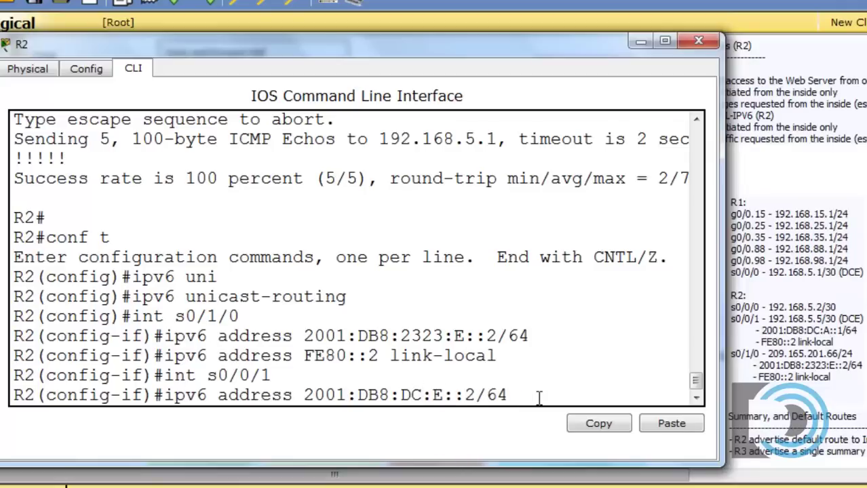
{"action": "key", "text": "BackSpace"}
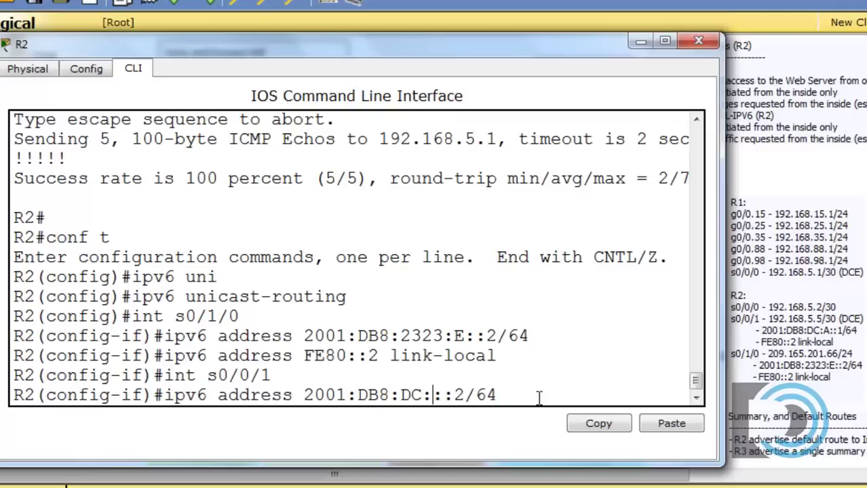
{"action": "type", "text": "A"}
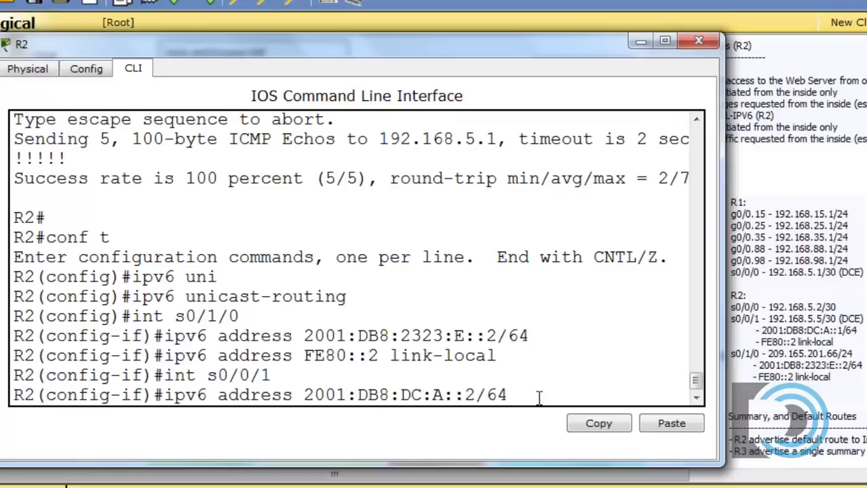
{"action": "key", "text": "Right"}
{"action": "key", "text": "BackSpace"}
{"action": "type", "text": "1"}
{"action": "key", "text": "Right"}
{"action": "key", "text": "Return"}
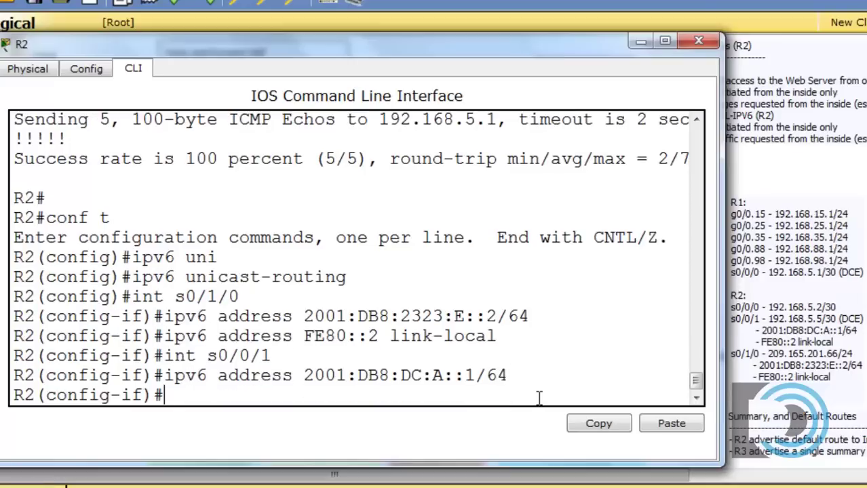
- Assign the link-local IPv6 address FE80::2 to R2's interface s0/0/1
{"action": "type", "text": "F"}
{"action": "key", "text": "BackSpace"}
{"action": "key", "text": "Up"}
{"action": "key", "text": "Up"}
{"action": "key", "text": "Up"}
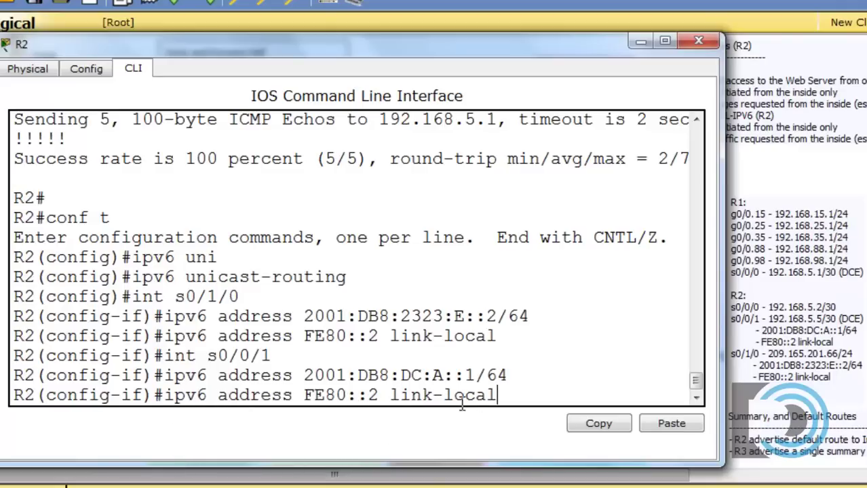
{"action": "key", "text": "Return"}
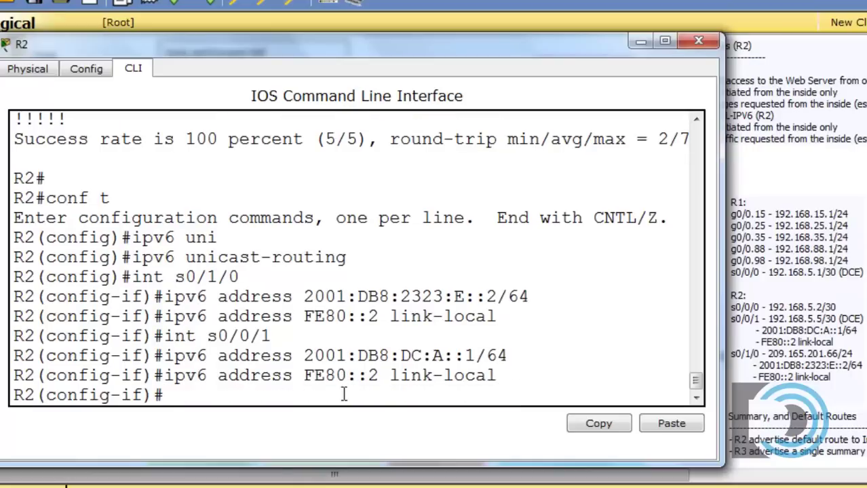
{"action": "left_click_drag", "start_coordinate": [304, 376], "coordinate": [385, 377]}
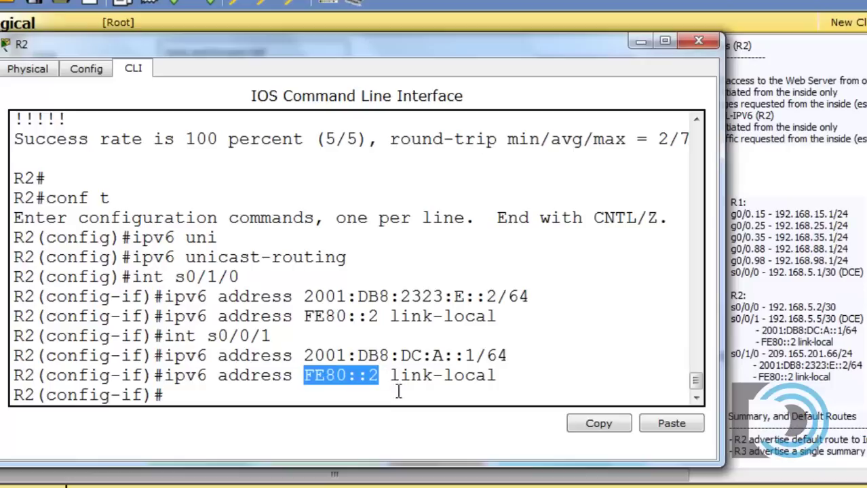
{"action": "left_click", "coordinate": [406, 397]}
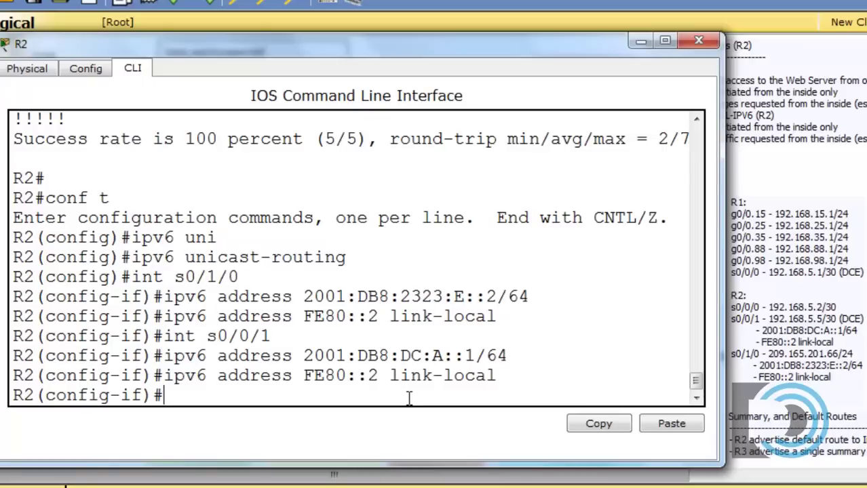
- Leave configuration mode and save R2's running configuration to the startup configuration
{"action": "key", "text": "ctrl+z"}
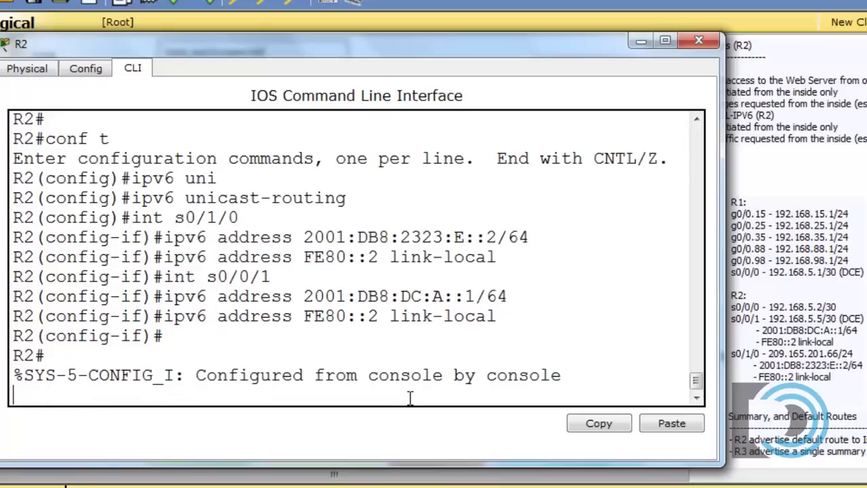
{"action": "type", "text": "co"}
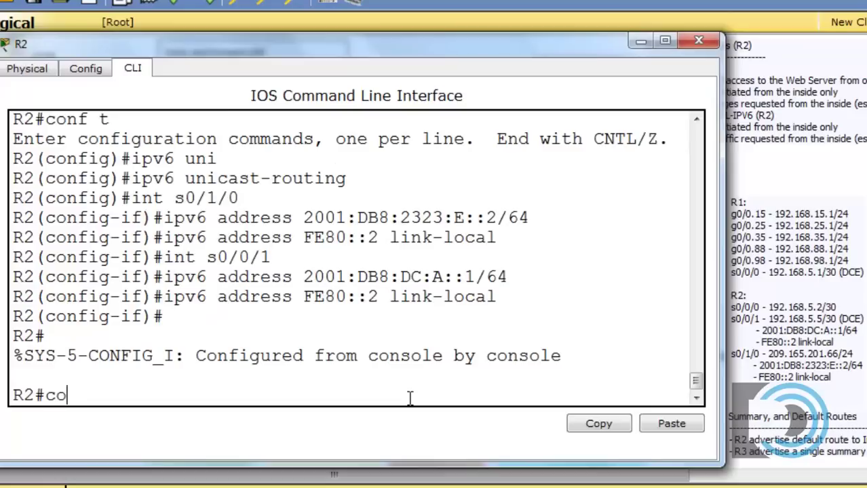
{"action": "type", "text": "py run st"}
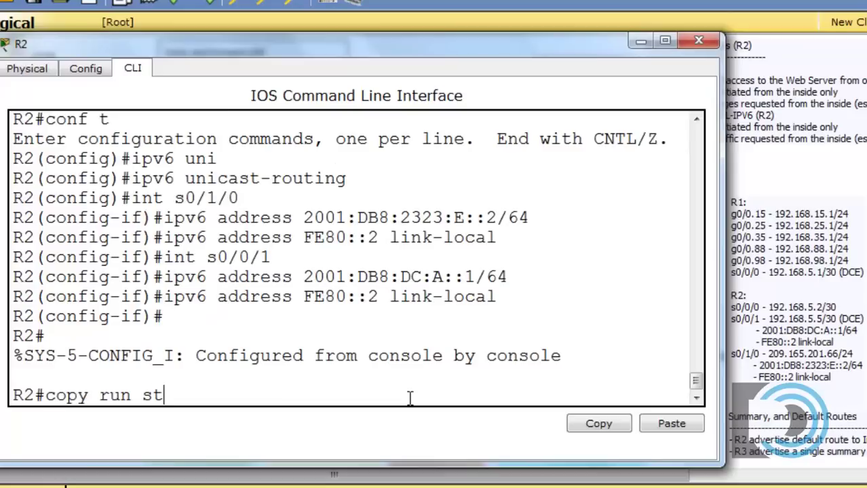
{"action": "type", "text": "art"}
{"action": "key", "text": "Return"}
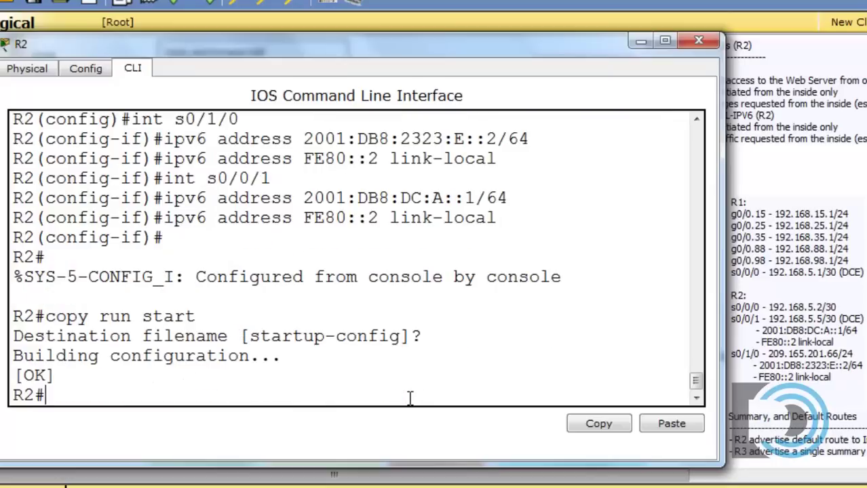
- Enter privileged mode on R2 and display the running configuration through its serial interface sections
{"action": "left_click_drag", "start_coordinate": [498, 53], "coordinate": [668, 396]}
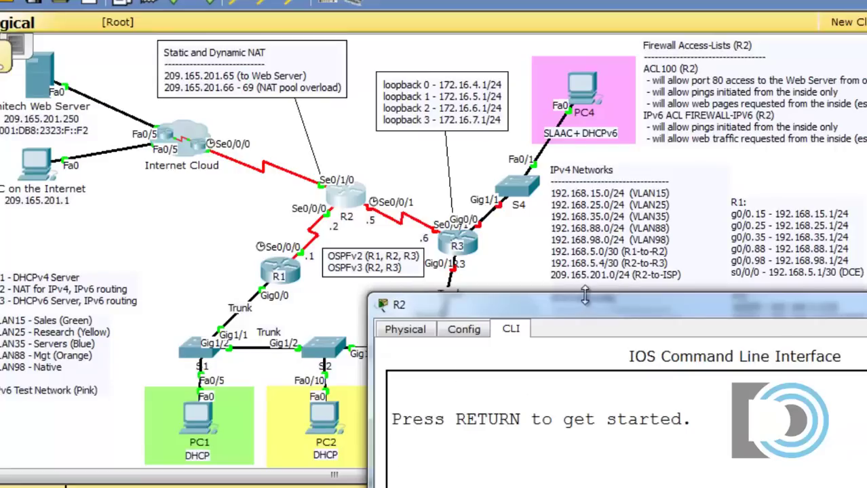
{"action": "left_click_drag", "start_coordinate": [606, 310], "coordinate": [416, 51]}
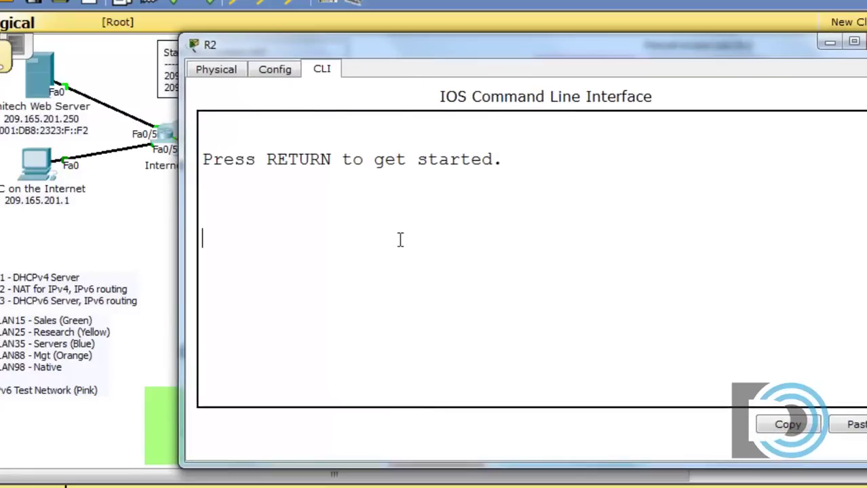
{"action": "key", "text": "Return"}
{"action": "type", "text": "en"}
{"action": "key", "text": "Return"}
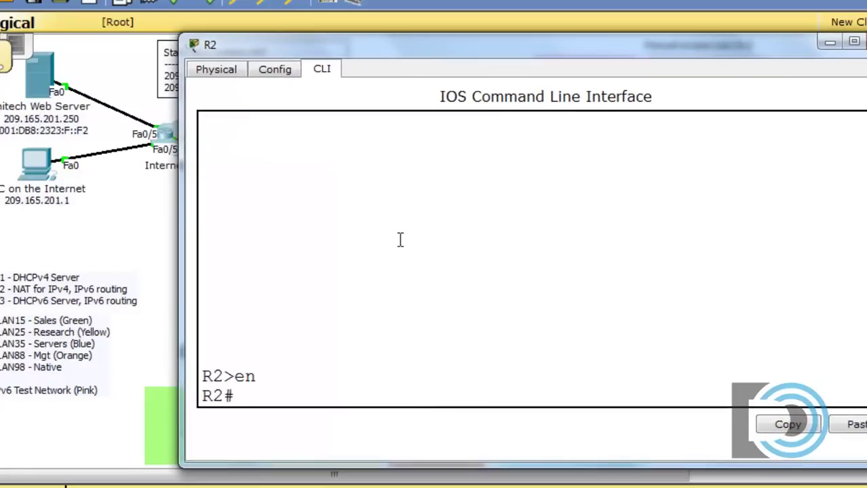
{"action": "type", "text": "show run"}
{"action": "key", "text": "Return"}
{"action": "key", "text": "space"}
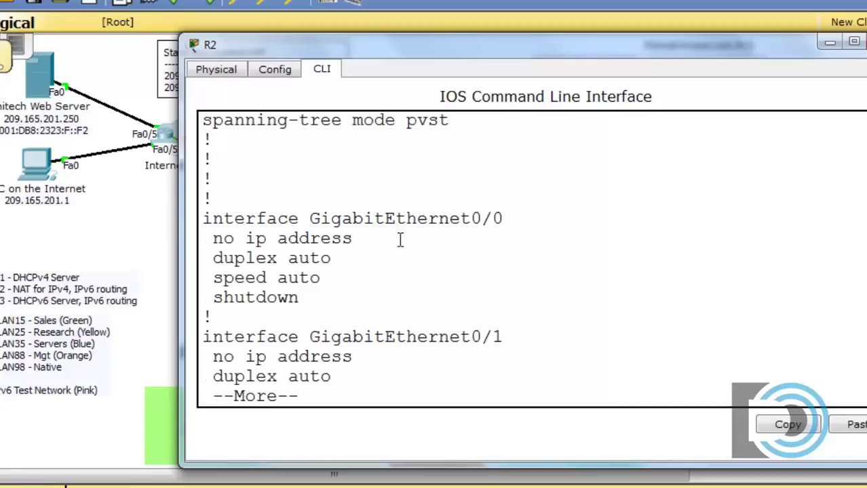
{"action": "key", "text": "space"}
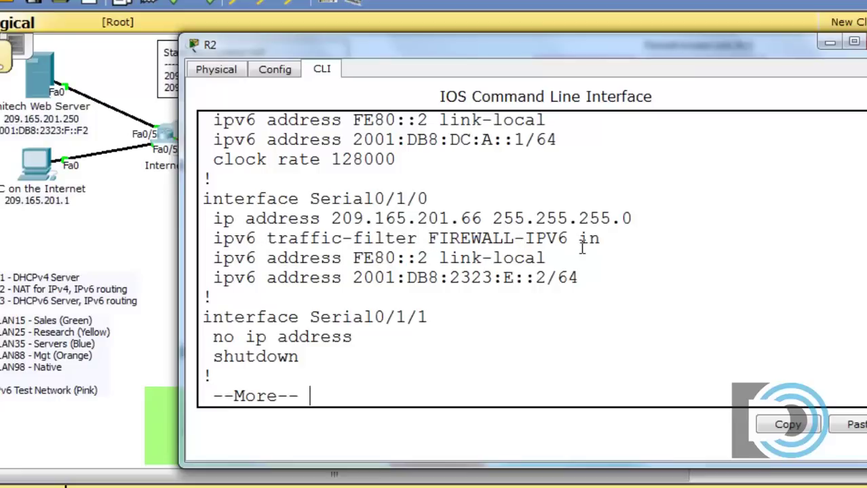
- Examine the inbound ipv6 traffic-filter FIREWALL-IPV6 line under Serial0/1/0 in R2's running configuration, along with the neighbouring interface settings
{"action": "left_click_drag", "start_coordinate": [602, 238], "coordinate": [213, 234]}
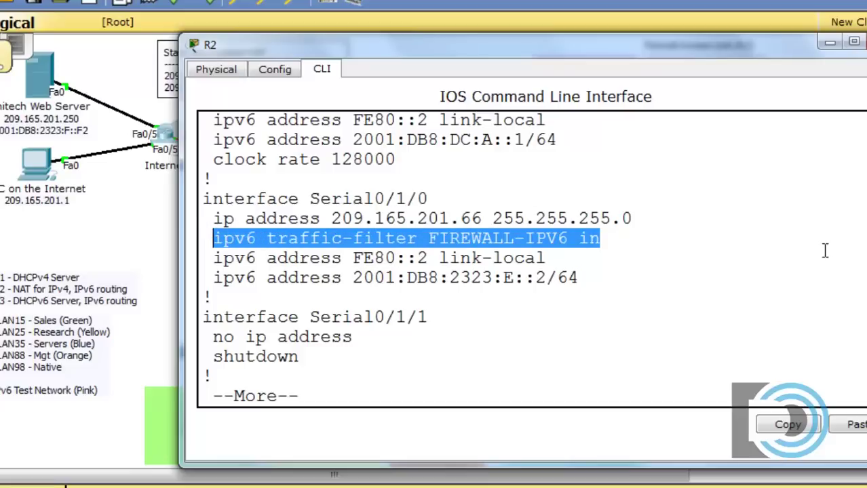
{"action": "left_click", "coordinate": [739, 275]}
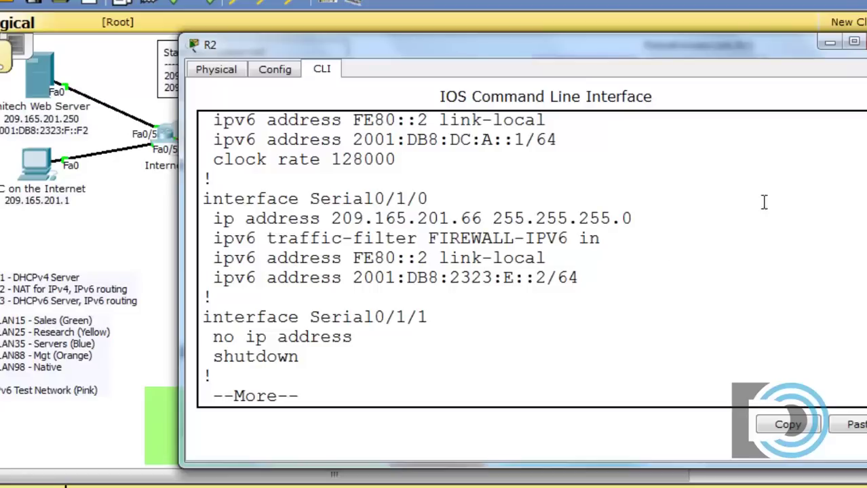
{"action": "scroll", "coordinate": [529, 258], "scroll_direction": "up", "scroll_amount": 6}
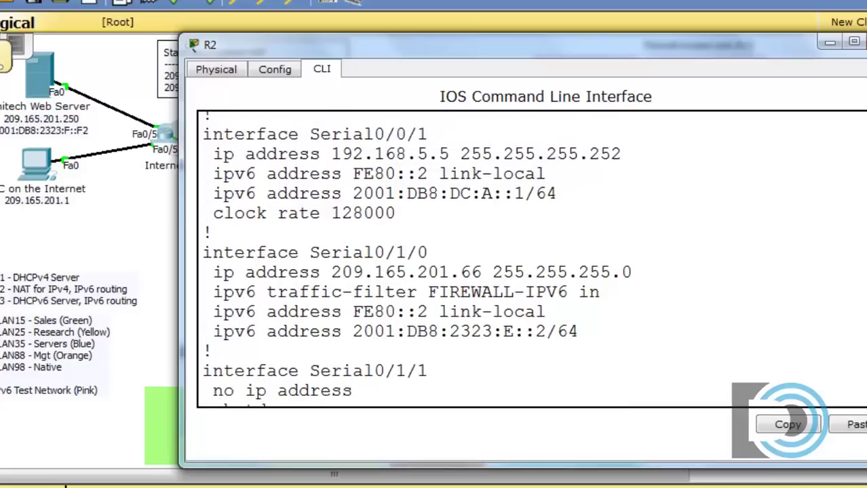
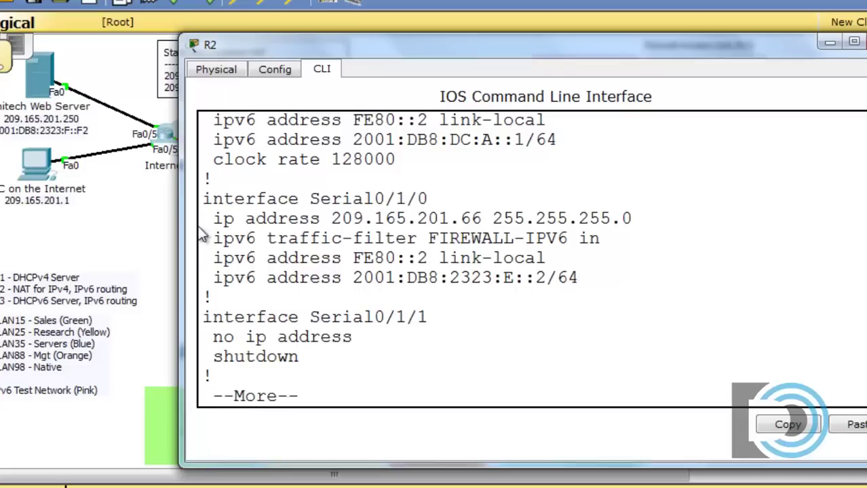
{"action": "left_click_drag", "start_coordinate": [209, 238], "coordinate": [599, 252]}
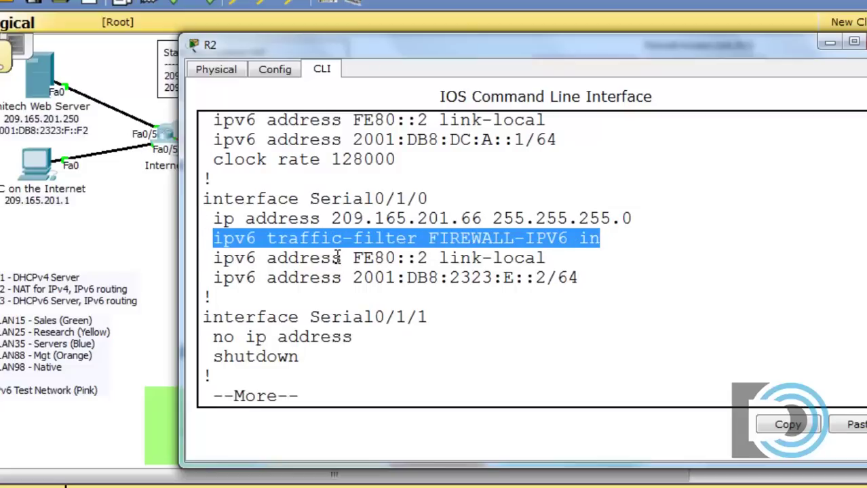
{"action": "left_click", "coordinate": [487, 340]}
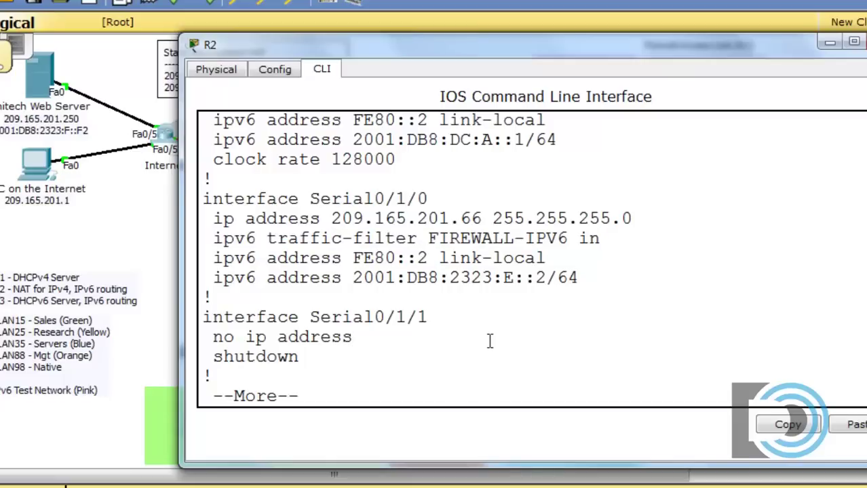
{"action": "left_click_drag", "start_coordinate": [214, 238], "coordinate": [600, 238]}
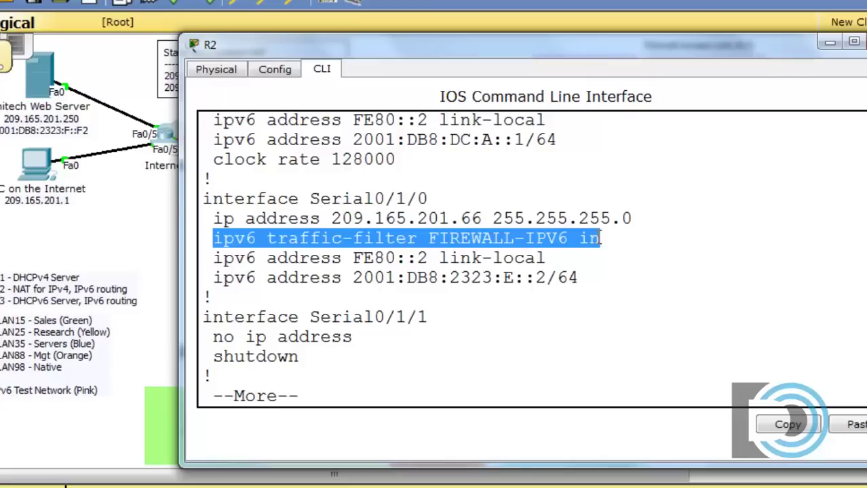
{"action": "left_click", "coordinate": [526, 279]}
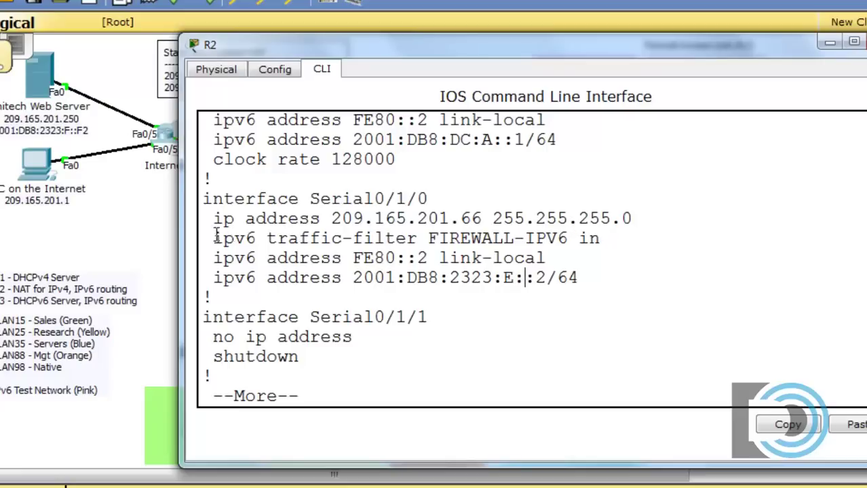
- Copy the ipv6 traffic-filter FIREWALL-IPV6 in line from the Serial0/1/0 section and page through the remaining output to the R2 prompt
{"action": "left_click_drag", "start_coordinate": [215, 238], "coordinate": [614, 251]}
{"action": "left_click", "coordinate": [786, 426]}
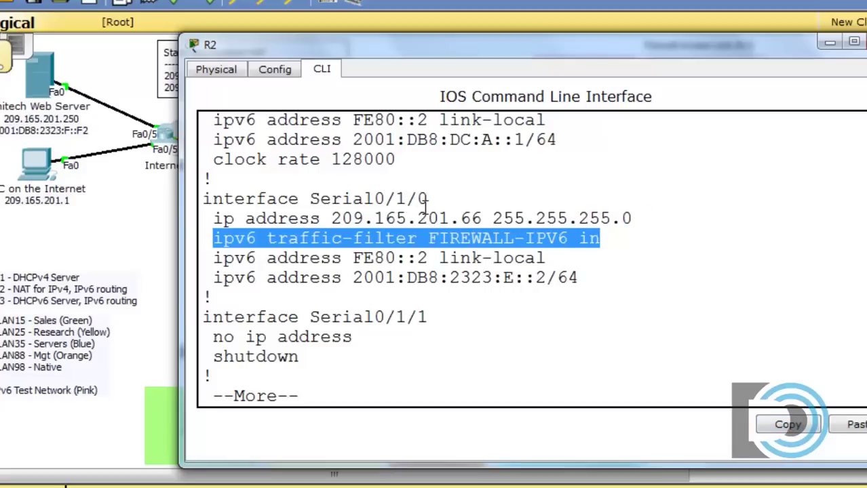
{"action": "left_click", "coordinate": [505, 292]}
{"action": "key", "text": "space"}
{"action": "key", "text": "space"}
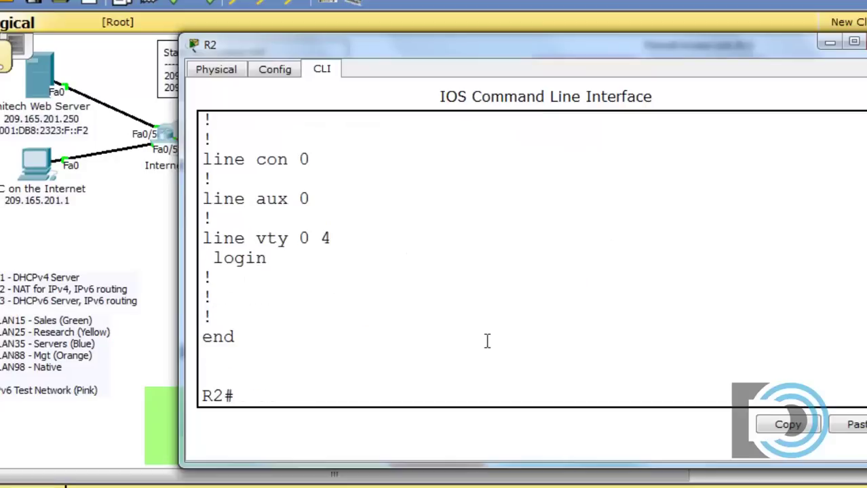
- Remove the inbound IPv6 traffic filter FIREWALL-IPV6 from R2's interface s0/1/0 using the copied line, and return to privileged mode
{"action": "type", "text": "conf t"}
{"action": "key", "text": "Return"}
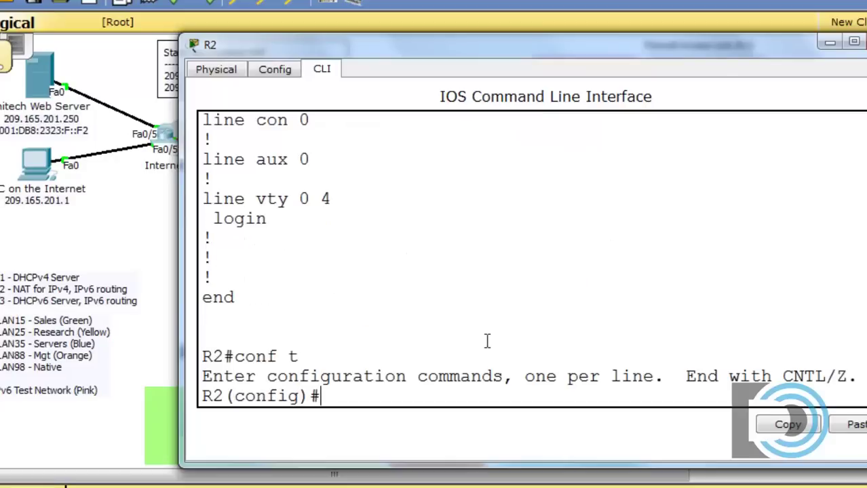
{"action": "type", "text": "int s0"}
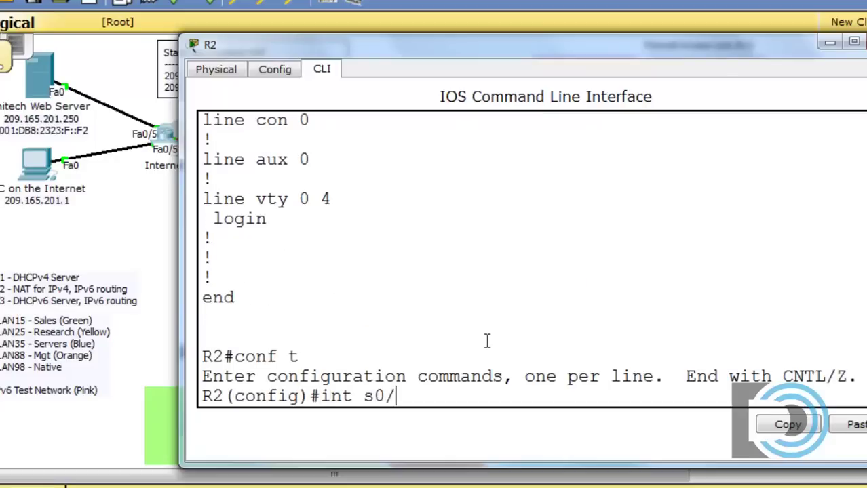
{"action": "type", "text": "/1/0"}
{"action": "key", "text": "Return"}
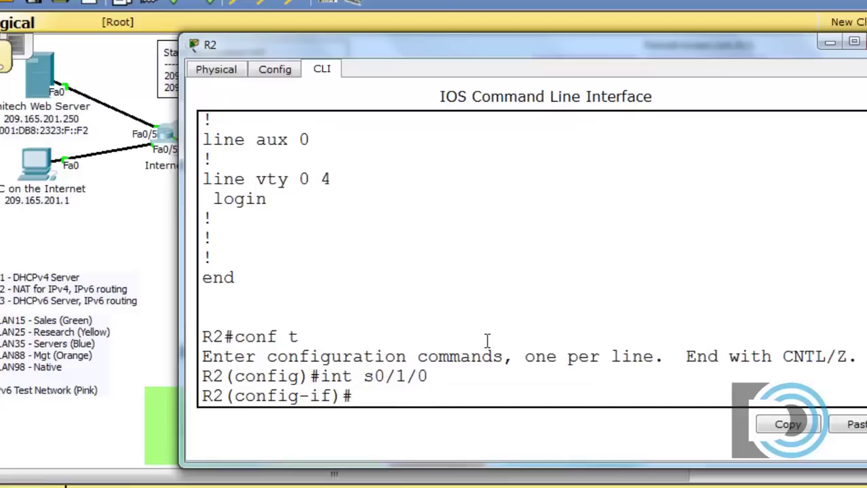
{"action": "type", "text": "no"}
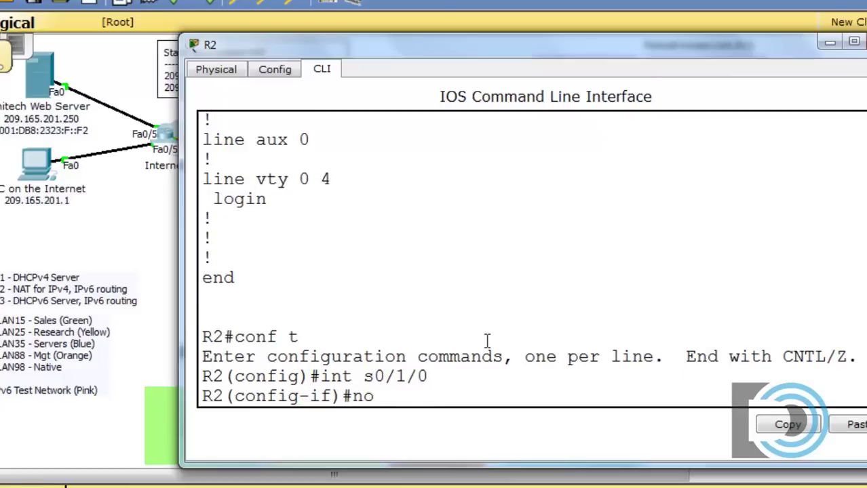
{"action": "left_click", "coordinate": [853, 427]}
{"action": "key", "text": "Return"}
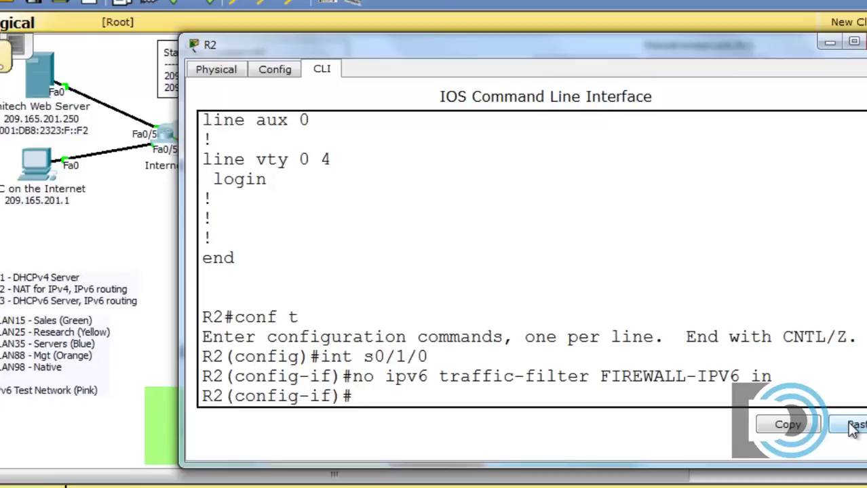
{"action": "key", "text": "ctrl+z"}
{"action": "key", "text": "Return"}
- Display R2's running configuration again, check the Serial0/0/1 and Serial0/1/0 sections, and page through to the end
{"action": "type", "text": "sh"}
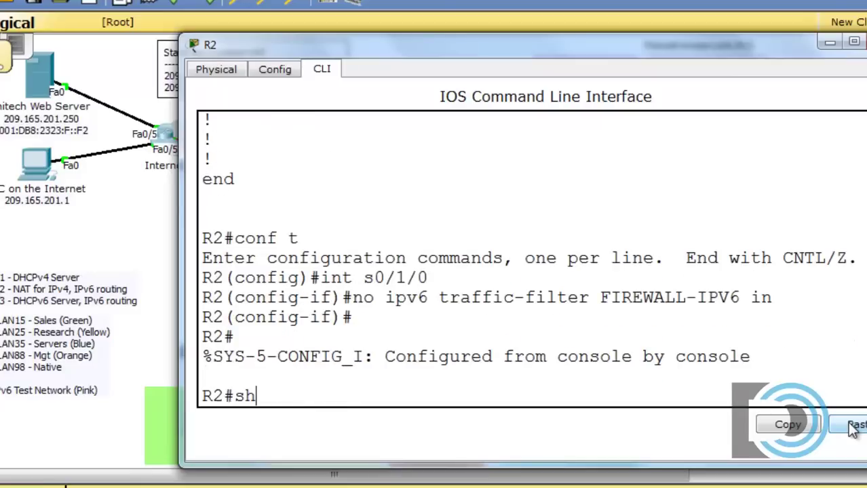
{"action": "type", "text": "ow run"}
{"action": "key", "text": "Return"}
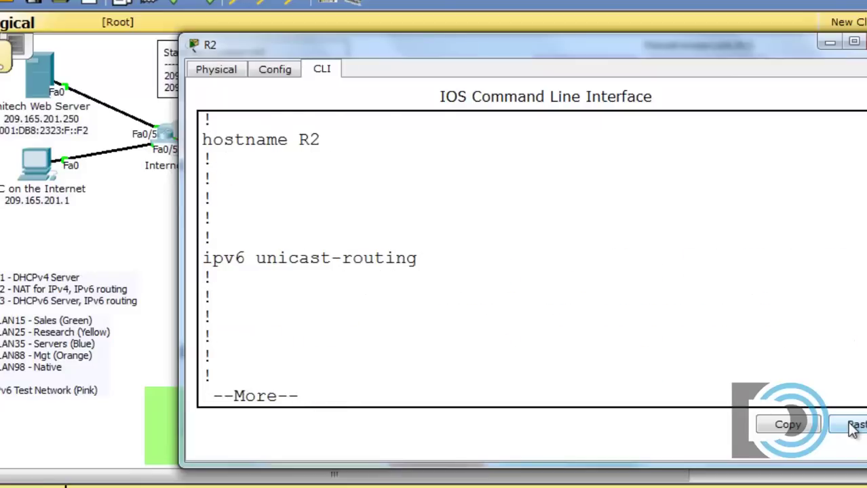
{"action": "key", "text": "space"}
{"action": "key", "text": "space"}
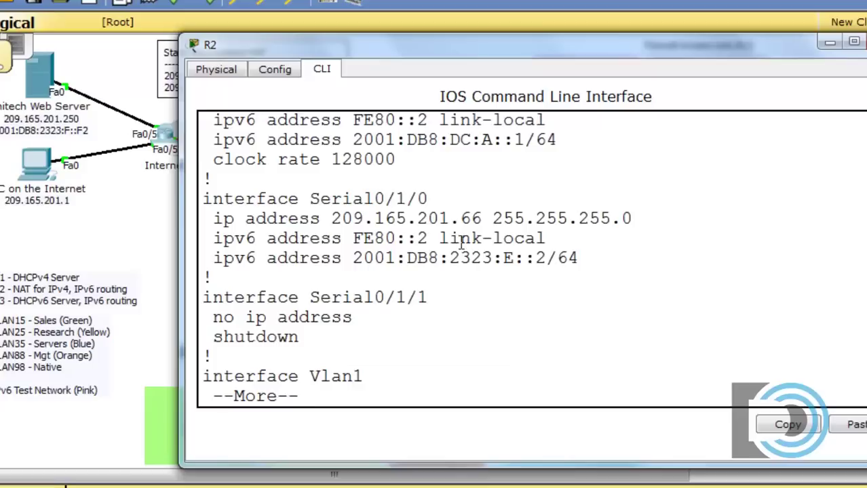
{"action": "scroll", "coordinate": [417, 258], "scroll_direction": "up", "scroll_amount": 4}
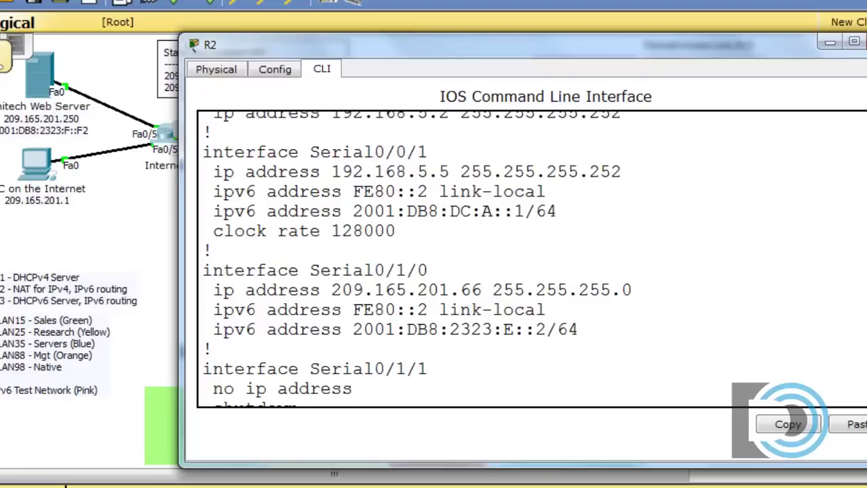
{"action": "key", "text": "space"}
{"action": "key", "text": "space"}
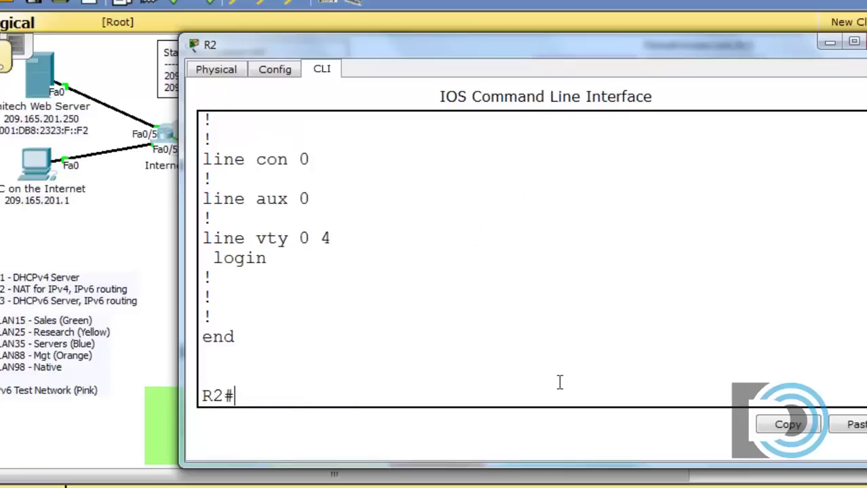
- Save R2's running configuration to the startup configuration, accepting the default destination filename startup-config
{"action": "type", "text": "copy r"}
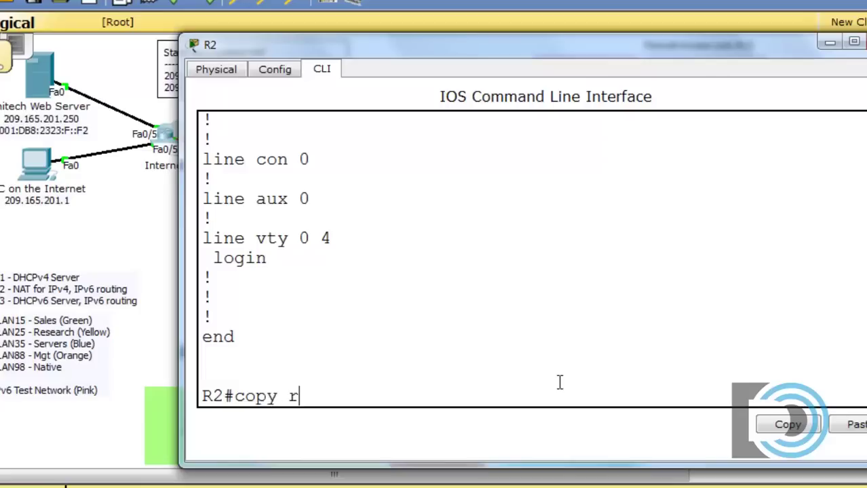
{"action": "type", "text": "un start"}
{"action": "key", "text": "Return"}
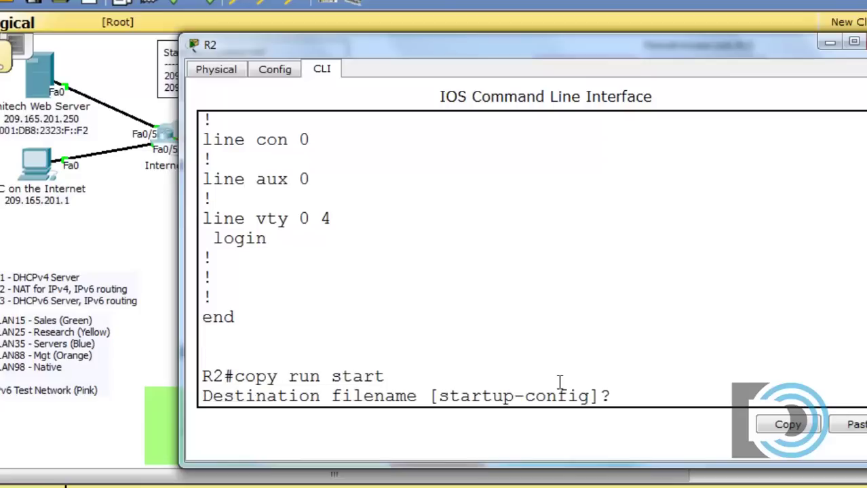
{"action": "key", "text": "Return"}
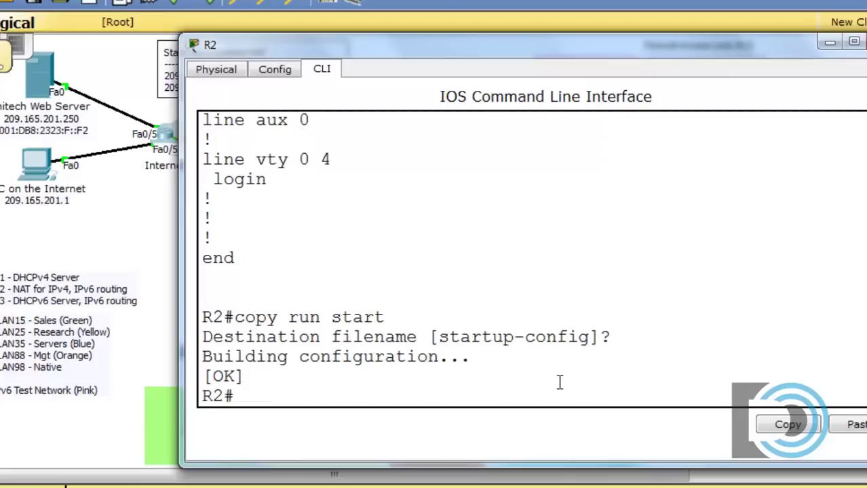